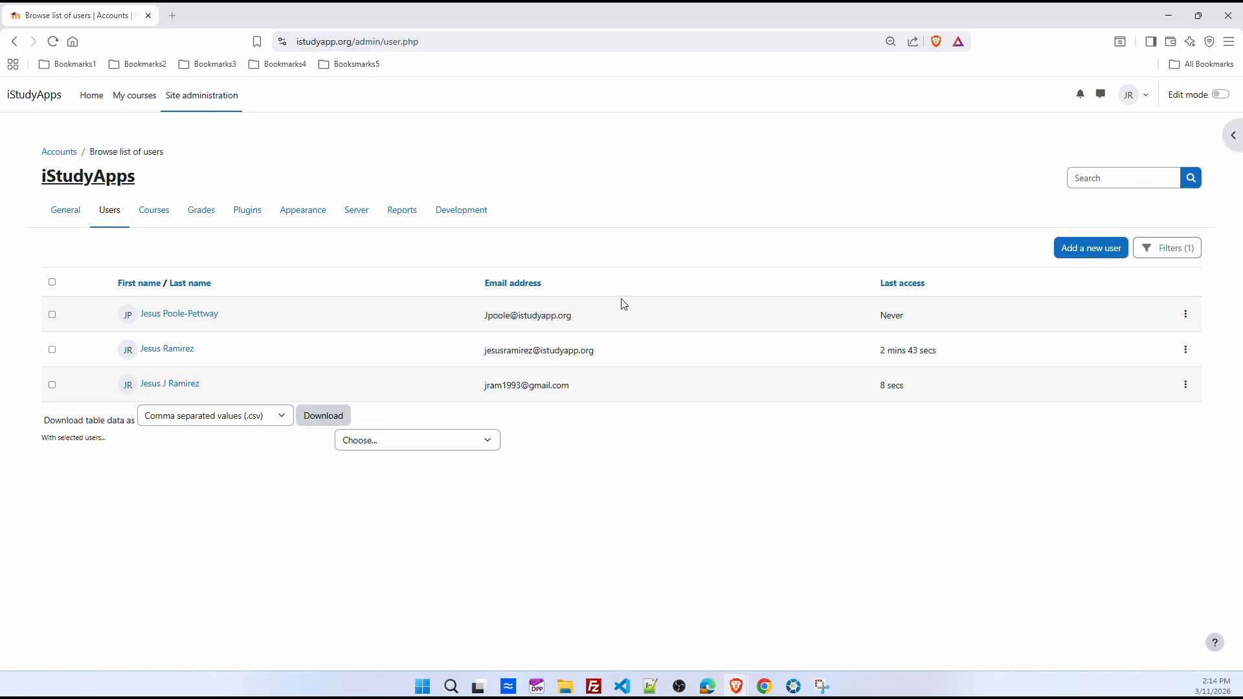
Filter the user list to accounts whose full name contains the student's first name.
{"action": "left_click", "coordinate": [1181, 253]}
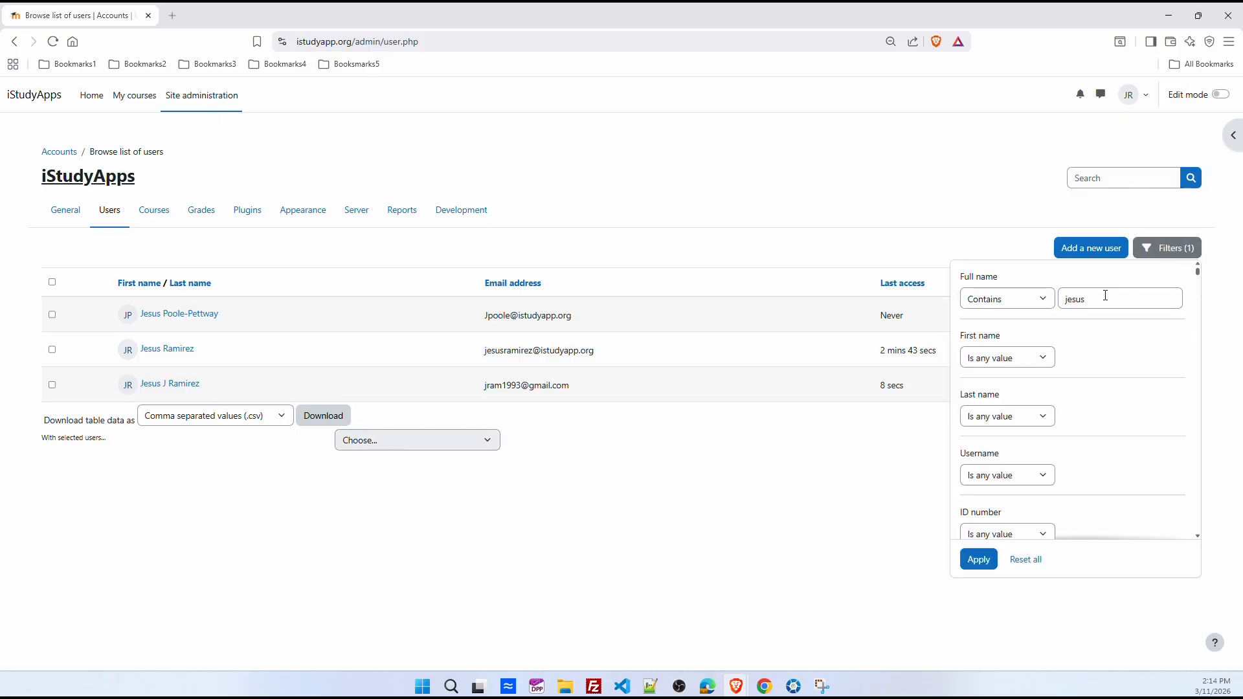
{"action": "left_click_drag", "start_coordinate": [1106, 295], "coordinate": [1062, 301]}
{"action": "type", "text": "joshua"}
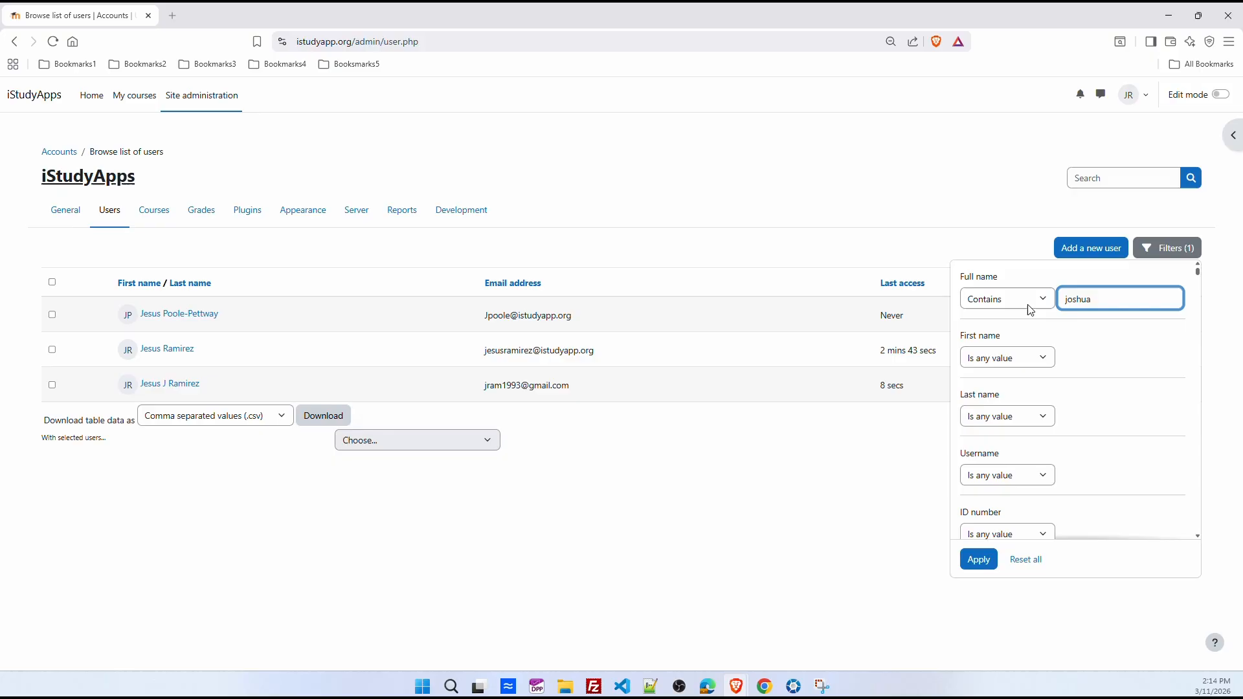
{"action": "key", "text": "Return"}
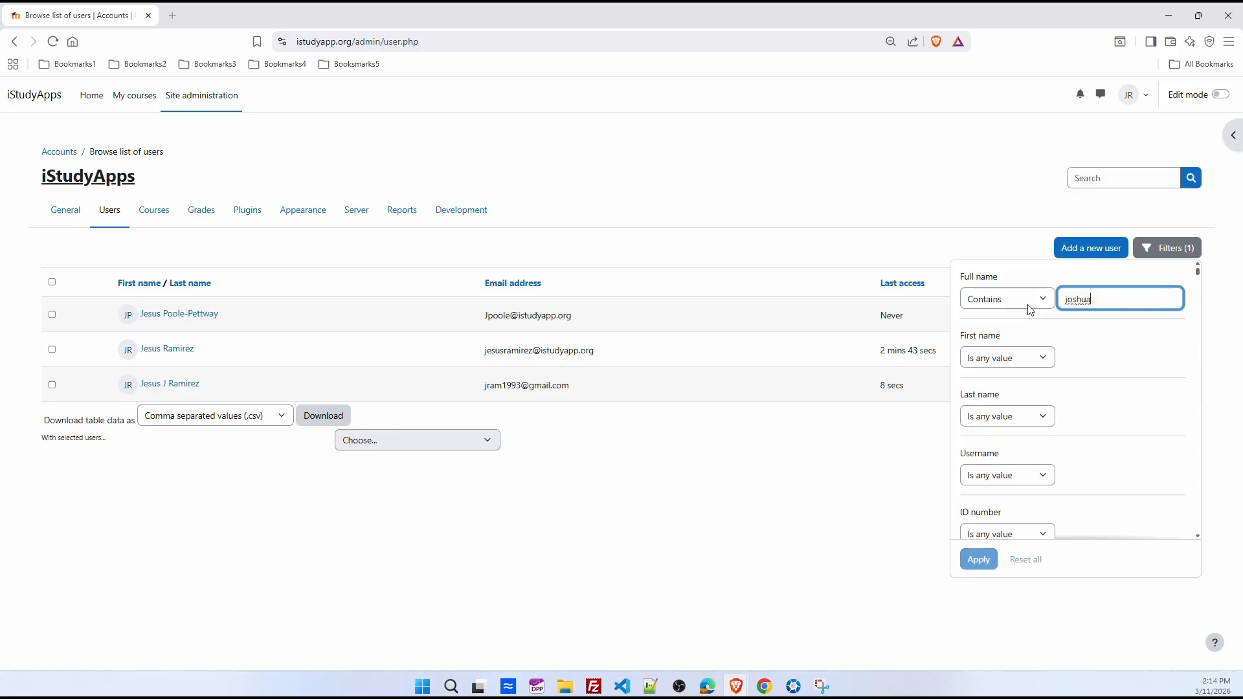
{"action": "left_click", "coordinate": [791, 454]}
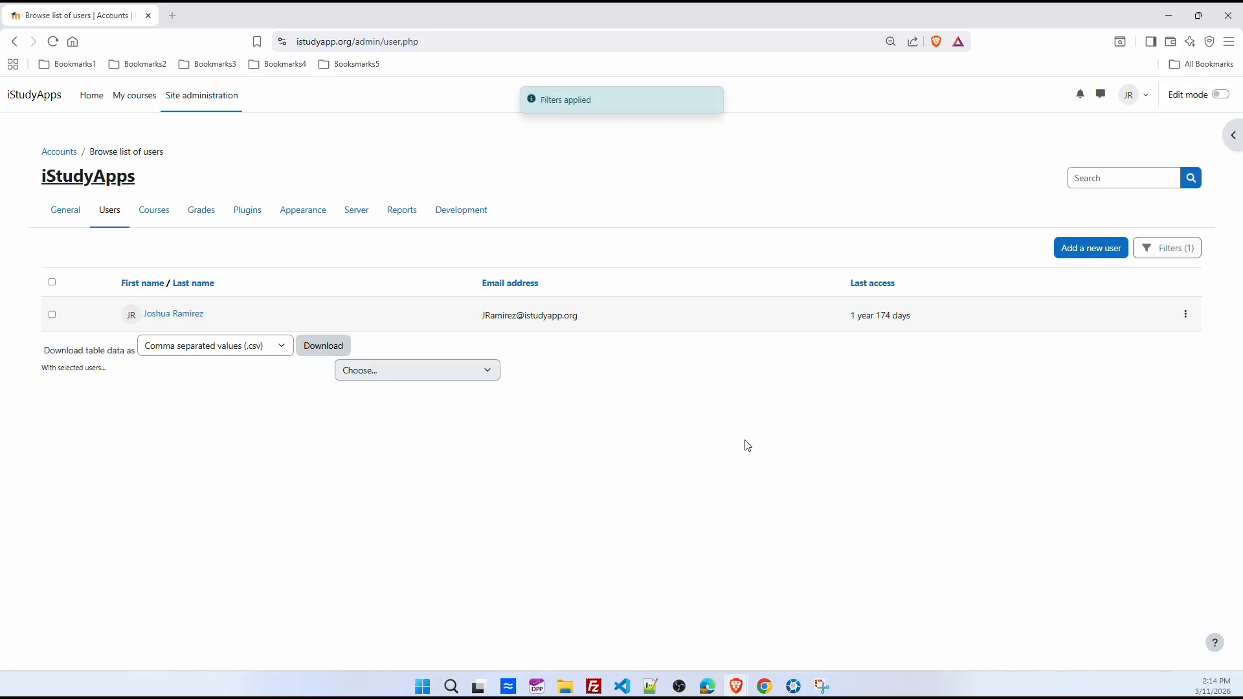
Suspend the account of the user in the filtered list.
{"action": "left_click", "coordinate": [1187, 321]}
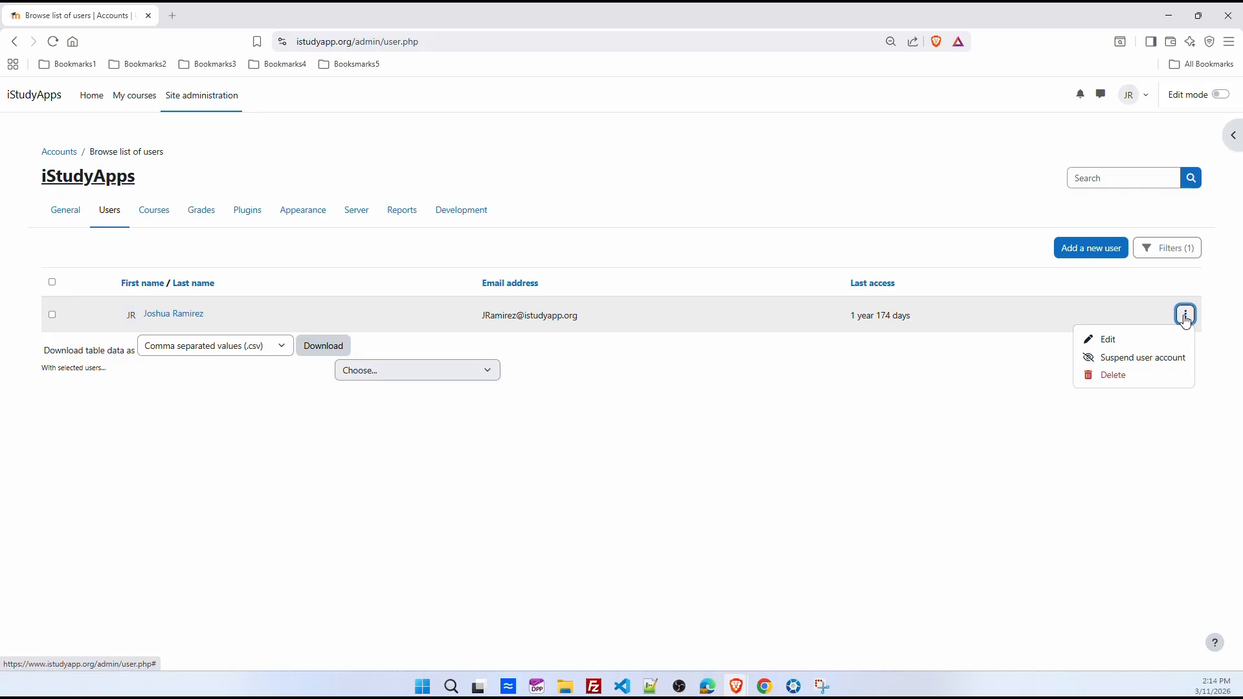
{"action": "left_click", "coordinate": [1135, 359]}
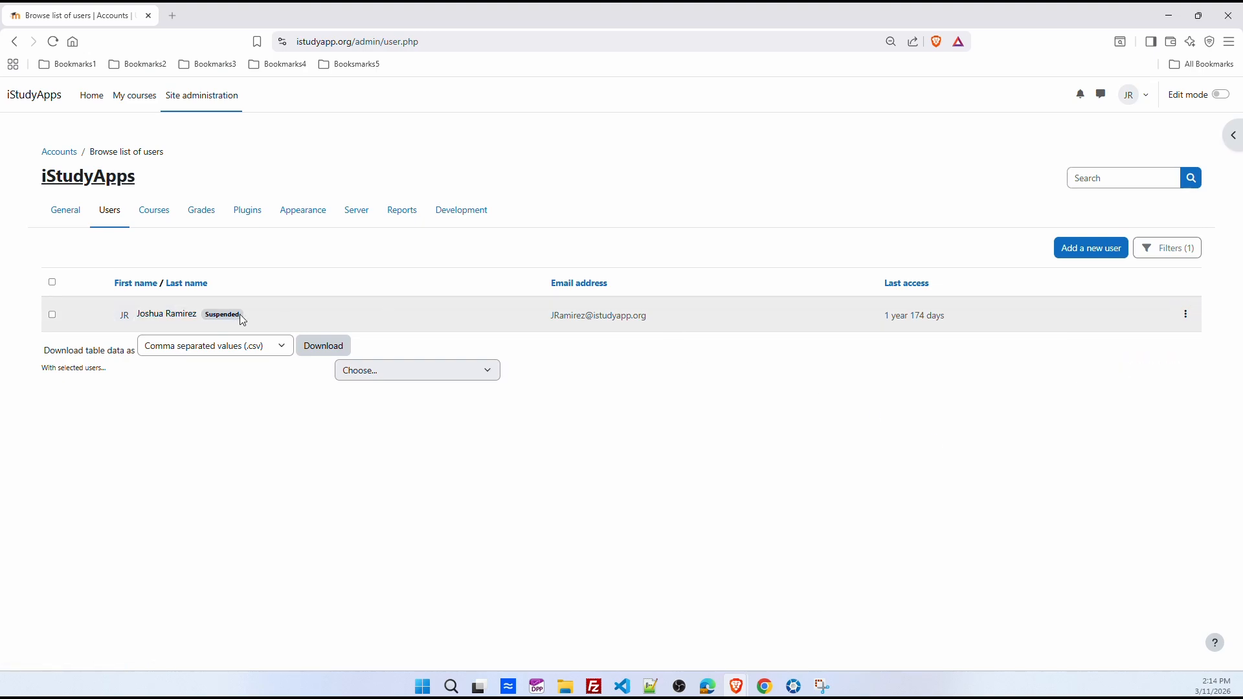
{"action": "left_click_drag", "start_coordinate": [243, 316], "coordinate": [224, 316]}
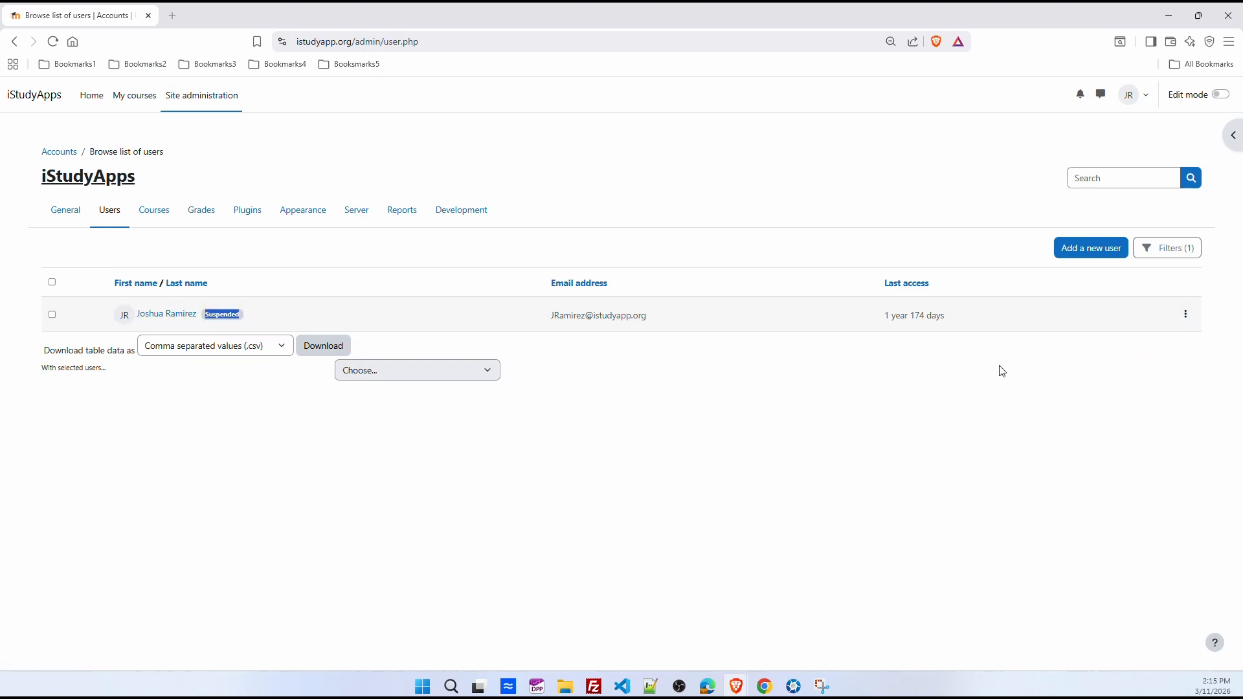
Reactivate the suspended user account and view its remaining account actions without choosing one.
{"action": "left_click", "coordinate": [1185, 315]}
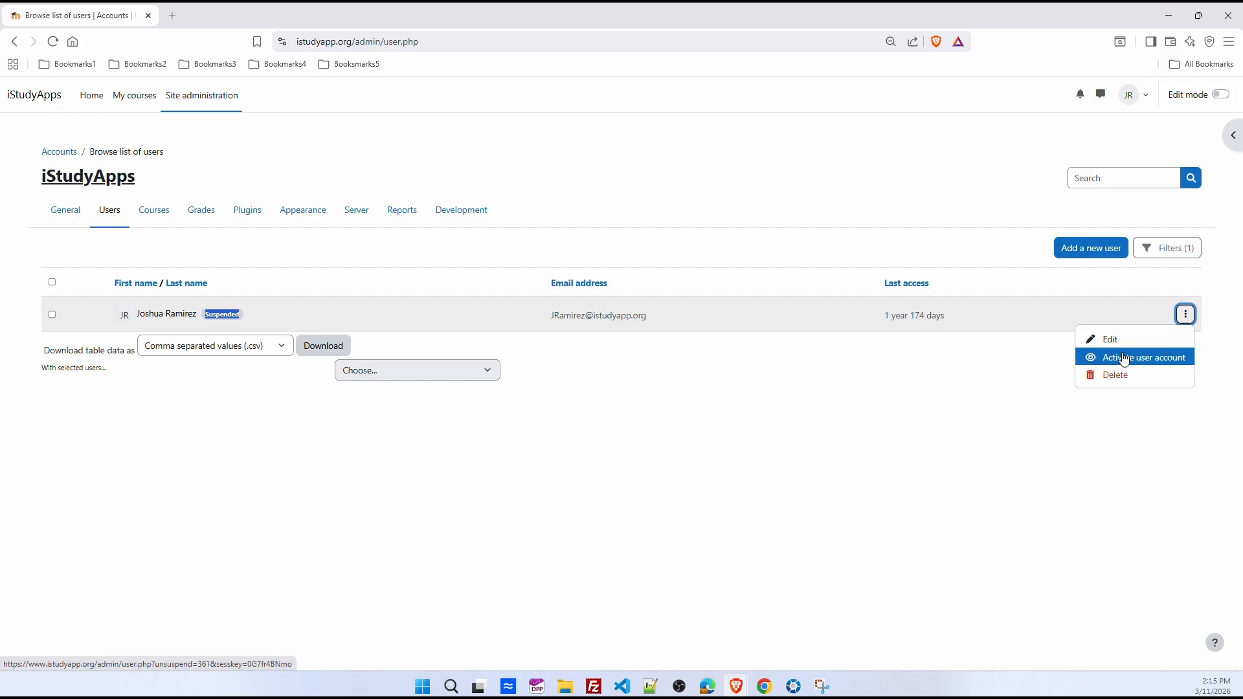
{"action": "left_click", "coordinate": [1128, 360]}
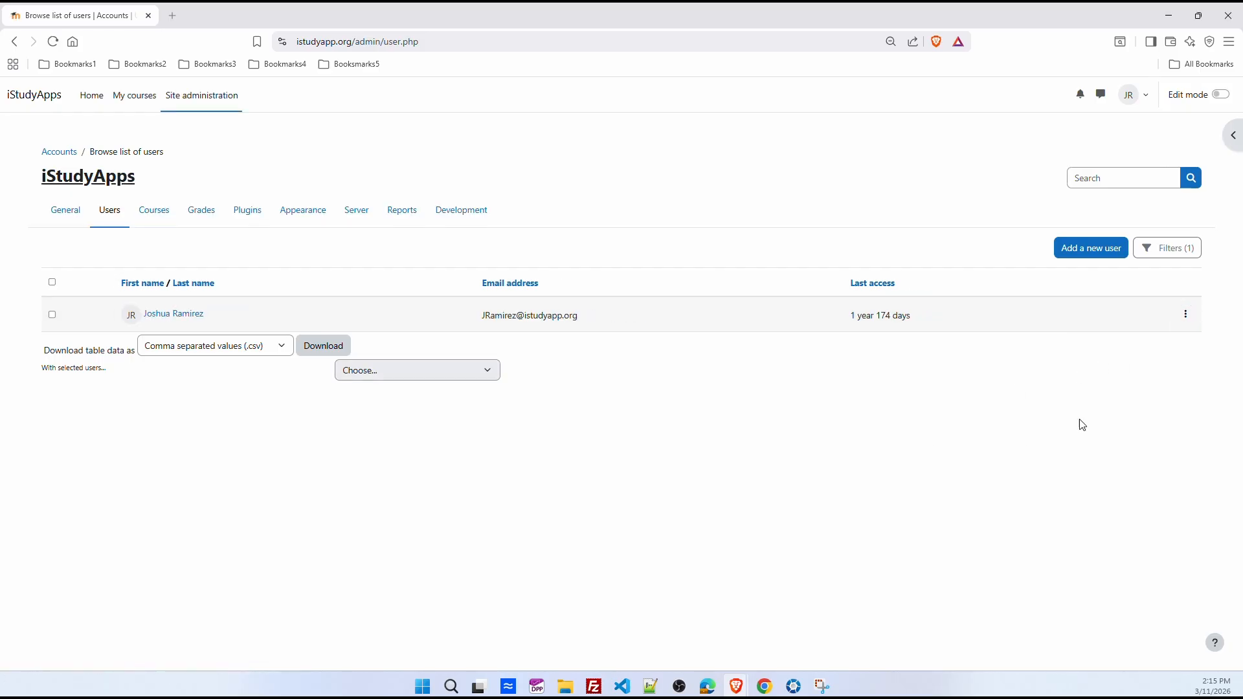
{"action": "left_click", "coordinate": [1185, 316]}
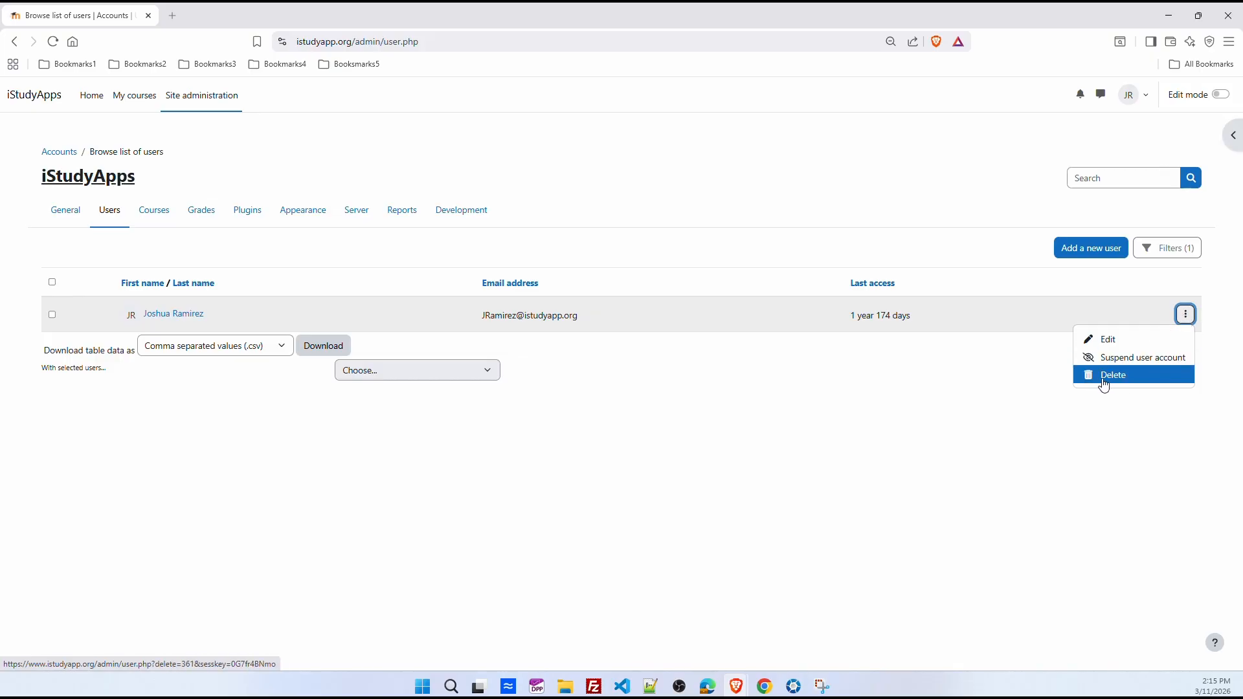
{"action": "left_click", "coordinate": [874, 421]}
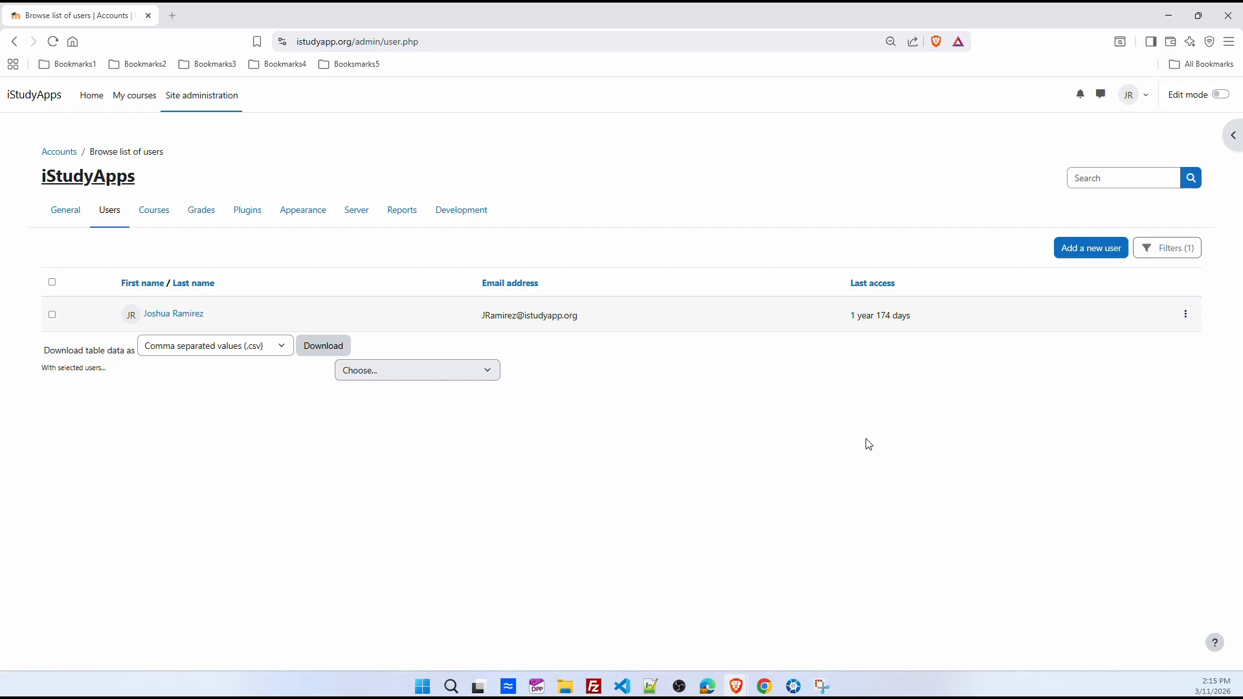
In the Counselor/Administrator course, open Reset Student Information under Start of Year or Spring Semester and submit the Backup Student Info First option.
{"action": "left_click", "coordinate": [135, 98]}
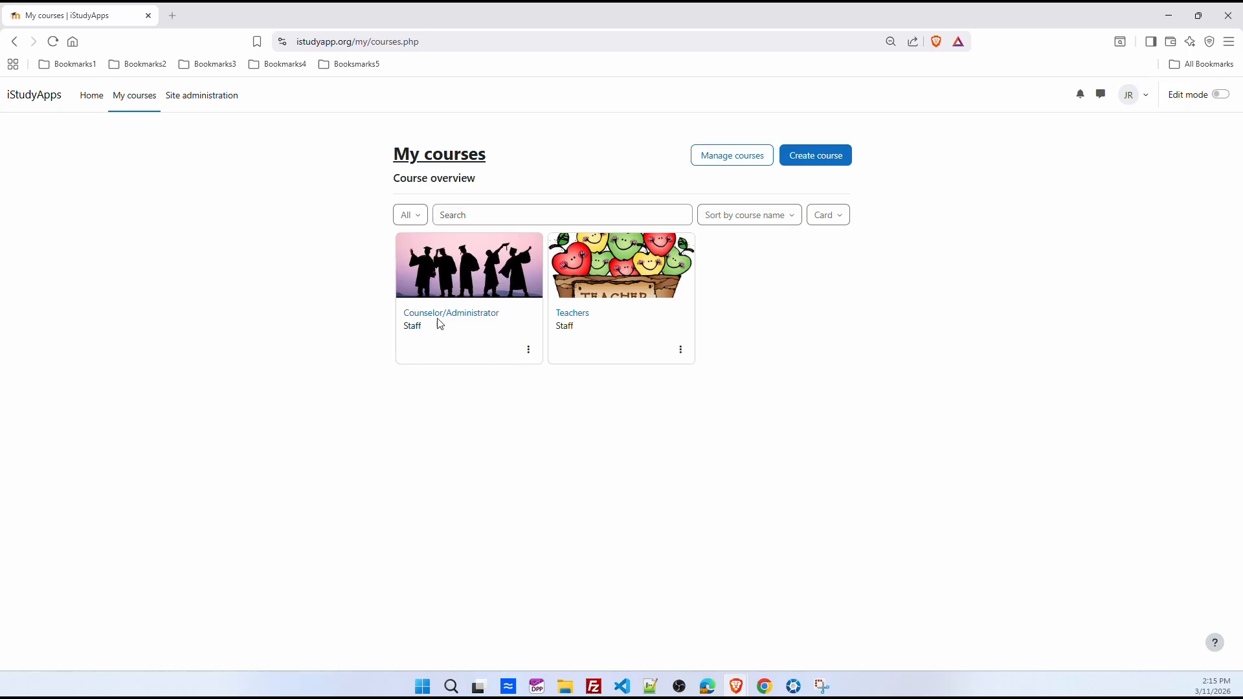
{"action": "left_click", "coordinate": [461, 320]}
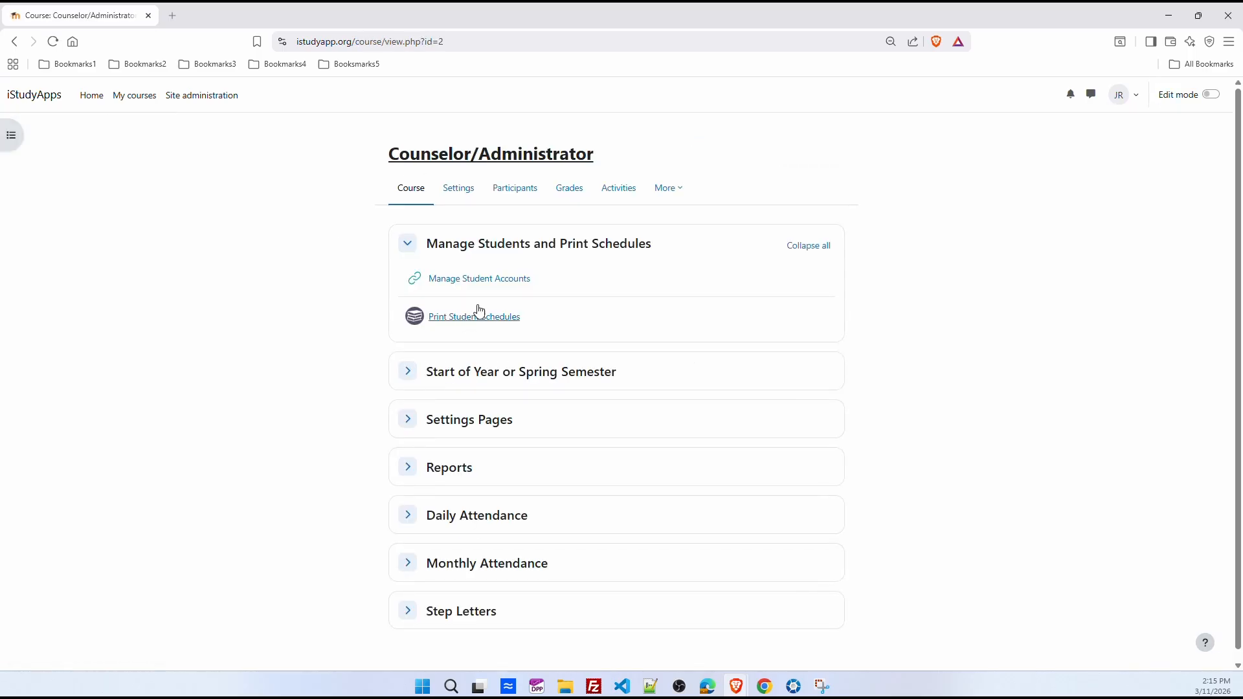
{"action": "left_click", "coordinate": [413, 248]}
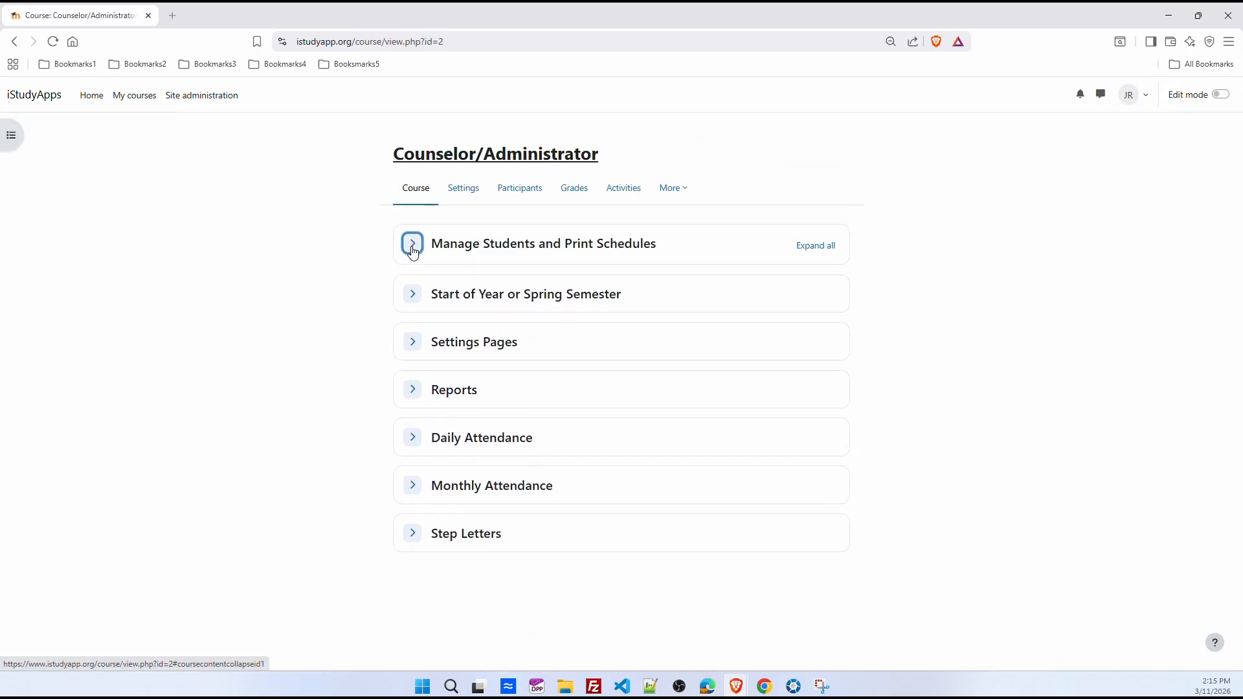
{"action": "left_click", "coordinate": [417, 301]}
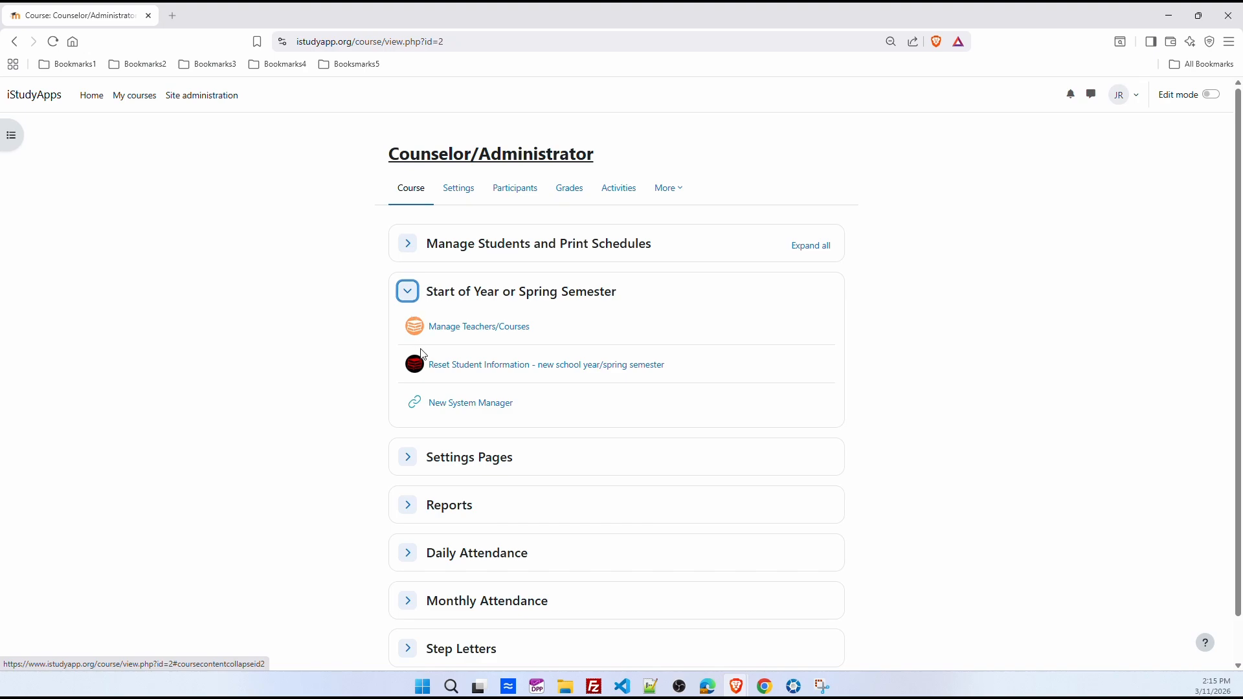
{"action": "left_click", "coordinate": [477, 371]}
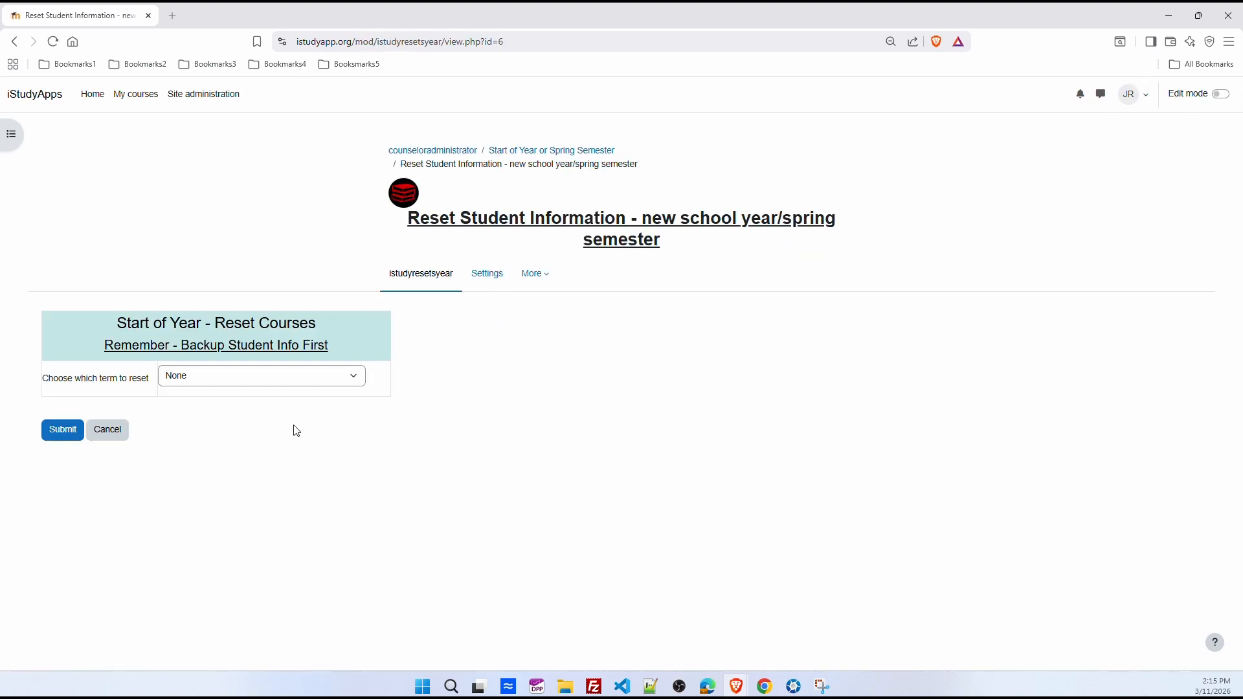
{"action": "left_click", "coordinate": [353, 377]}
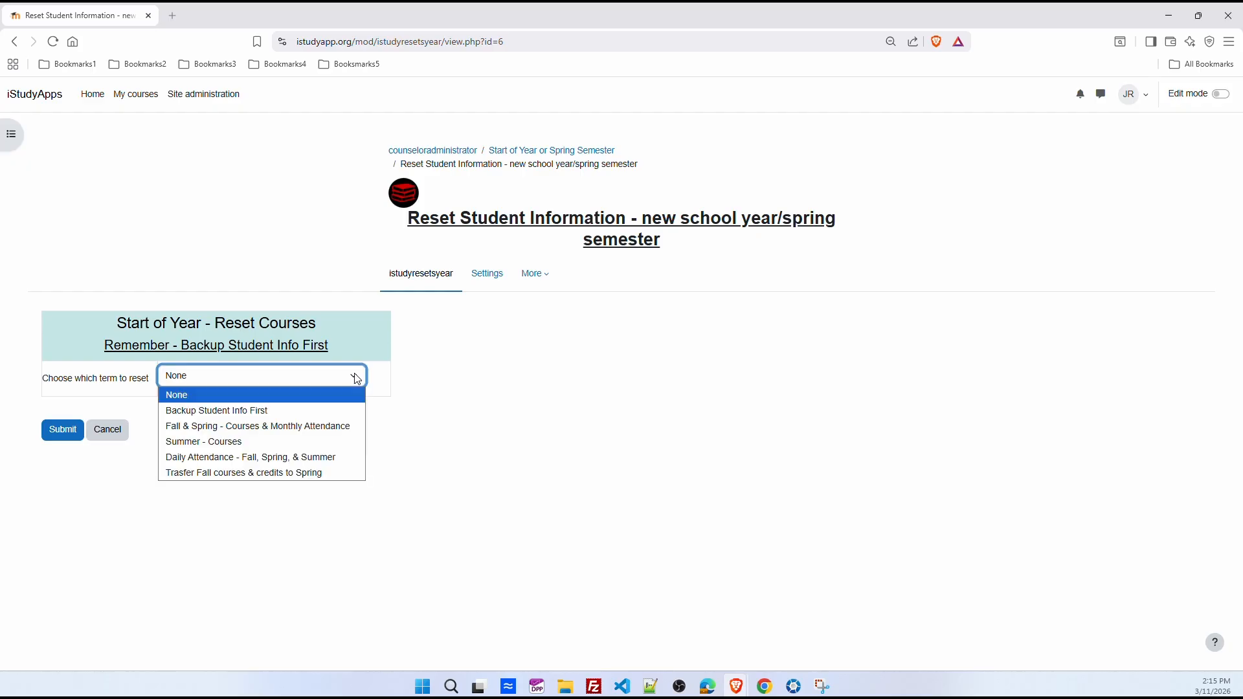
{"action": "left_click", "coordinate": [259, 411]}
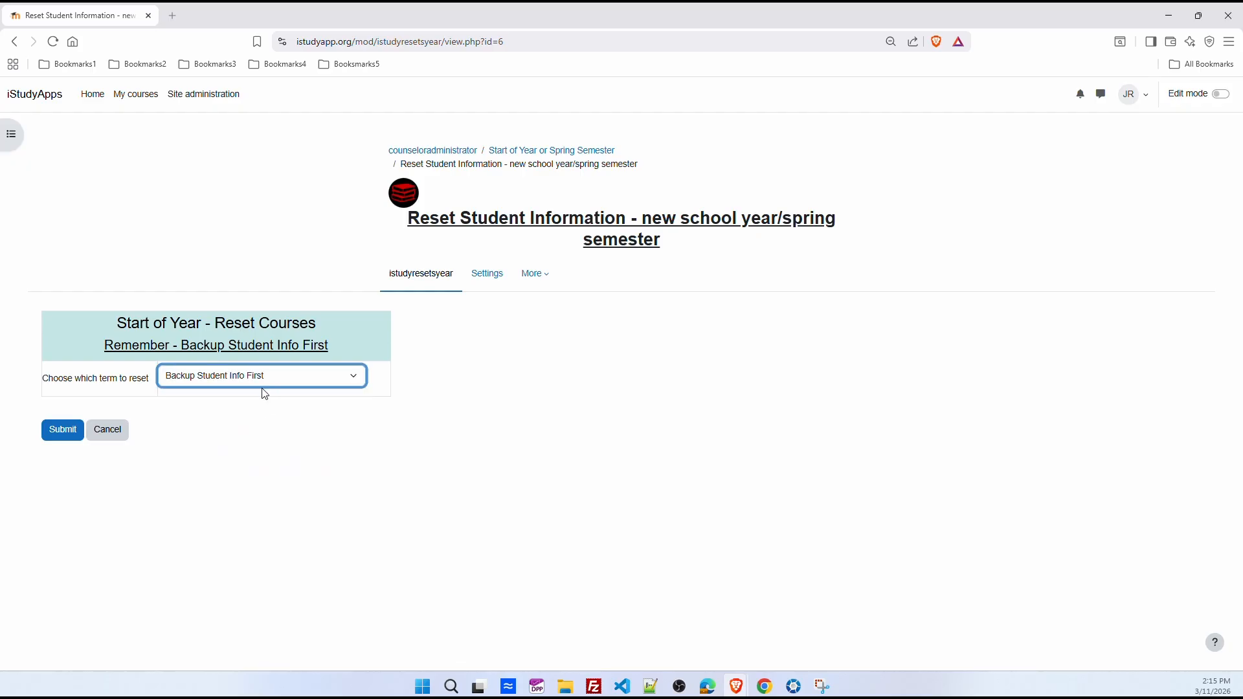
{"action": "left_click", "coordinate": [65, 431]}
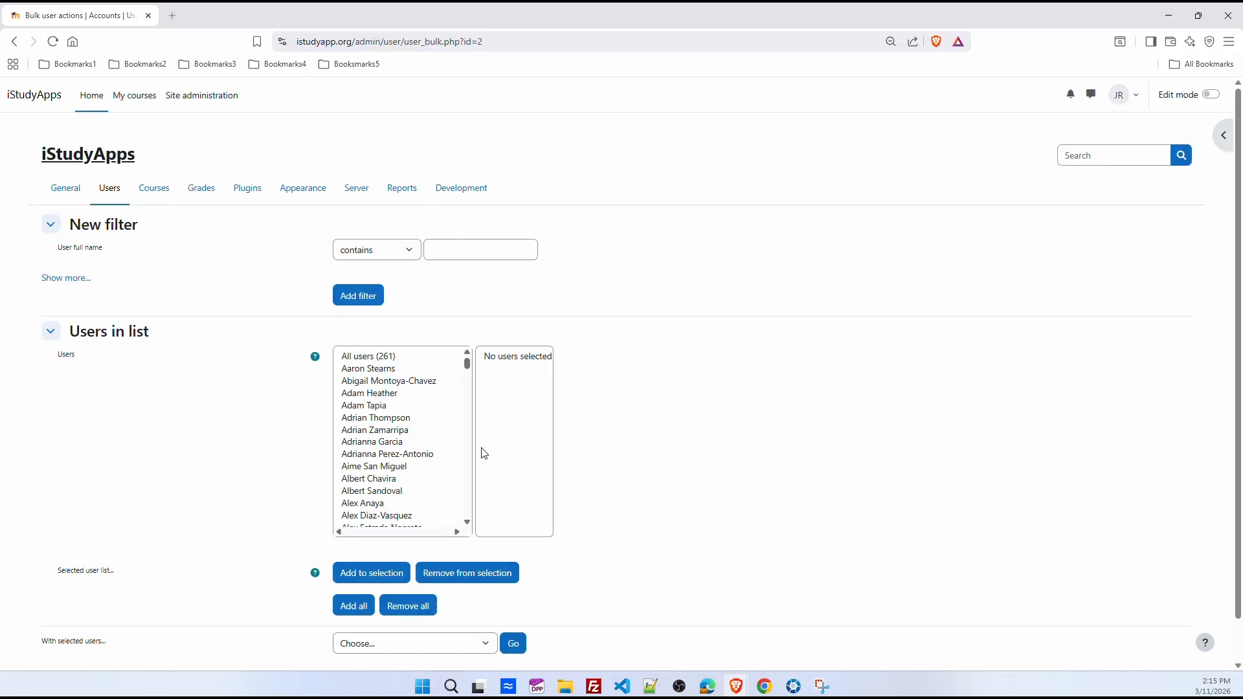
Add all users to the bulk selection and run the Download action on them.
{"action": "left_click", "coordinate": [350, 606]}
{"action": "scroll", "coordinate": [779, 478], "scroll_direction": "down", "scroll_amount": 1}
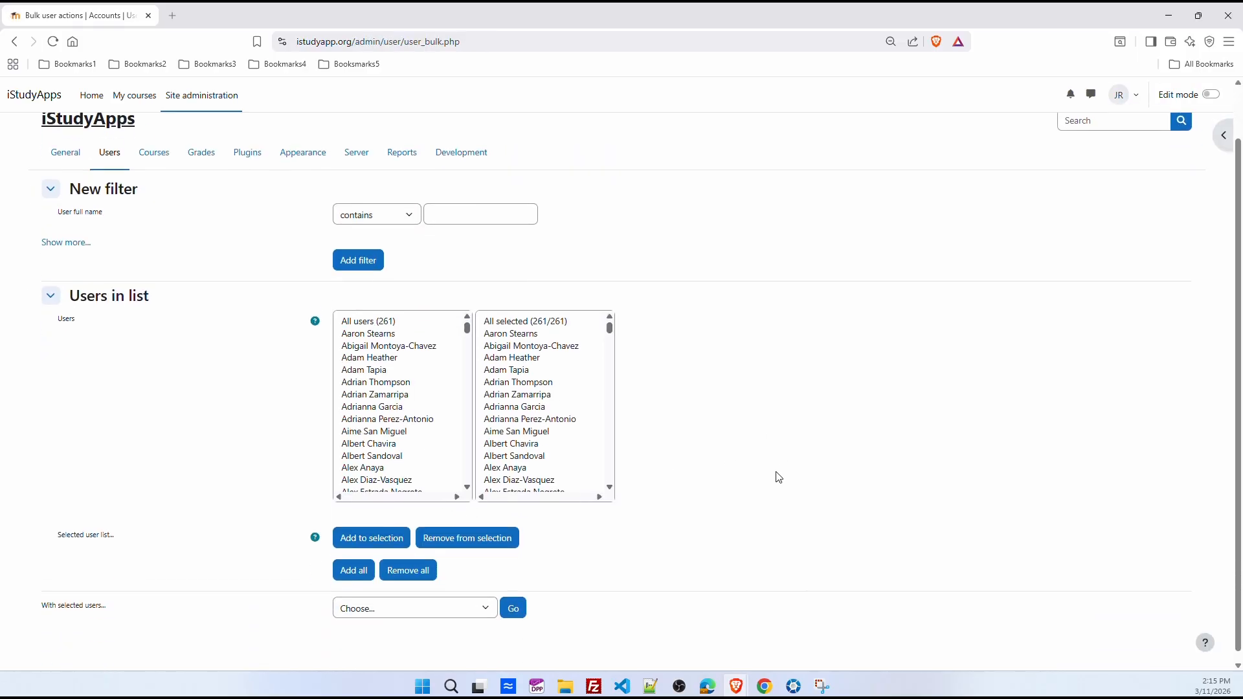
{"action": "scroll", "coordinate": [779, 478], "scroll_direction": "down", "scroll_amount": 1}
{"action": "left_click", "coordinate": [486, 608]}
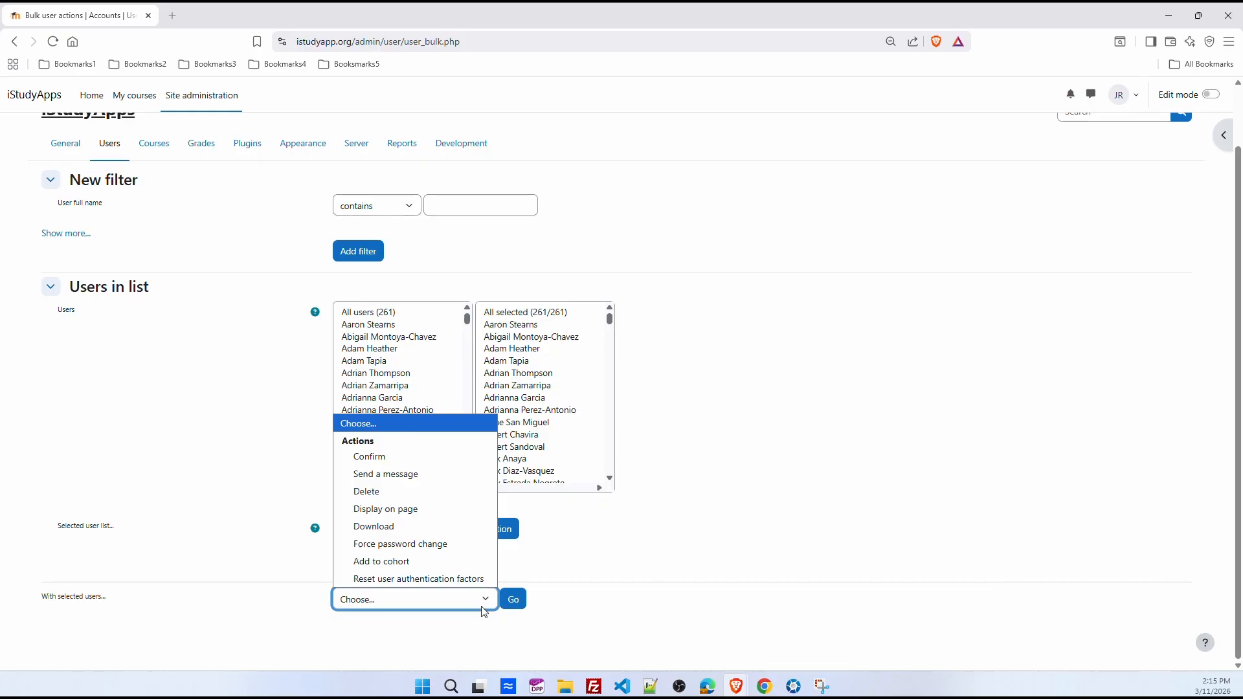
{"action": "left_click", "coordinate": [374, 527]}
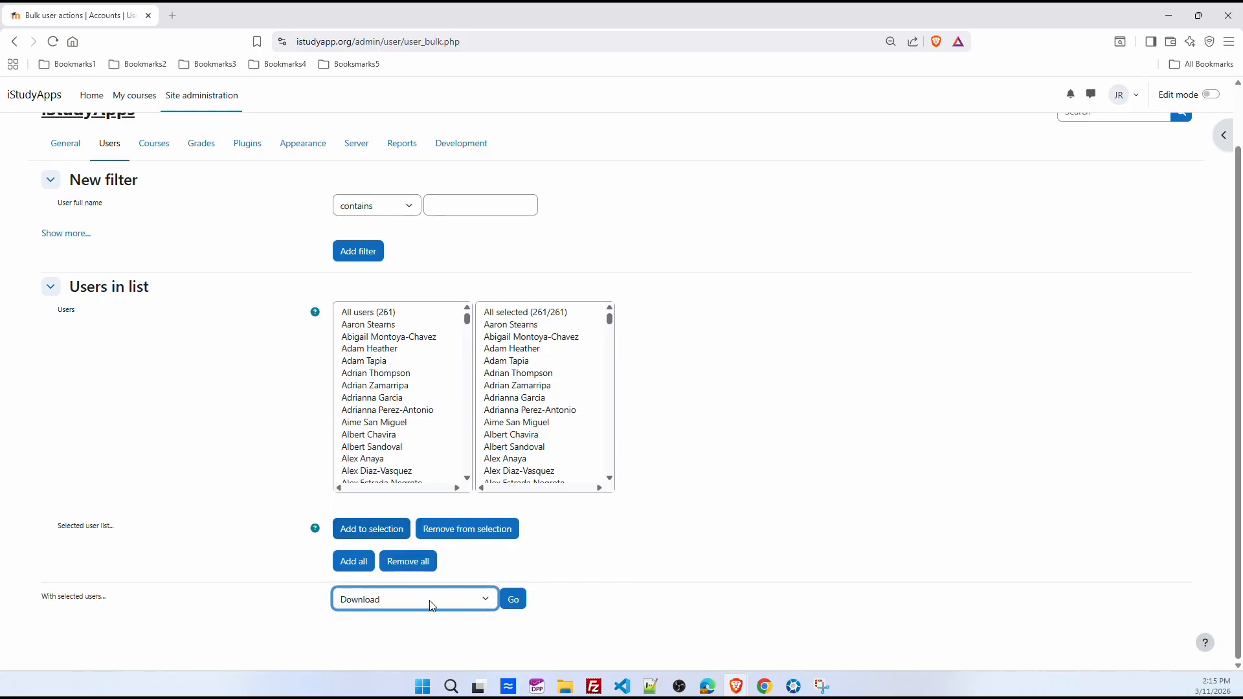
{"action": "left_click", "coordinate": [514, 601]}
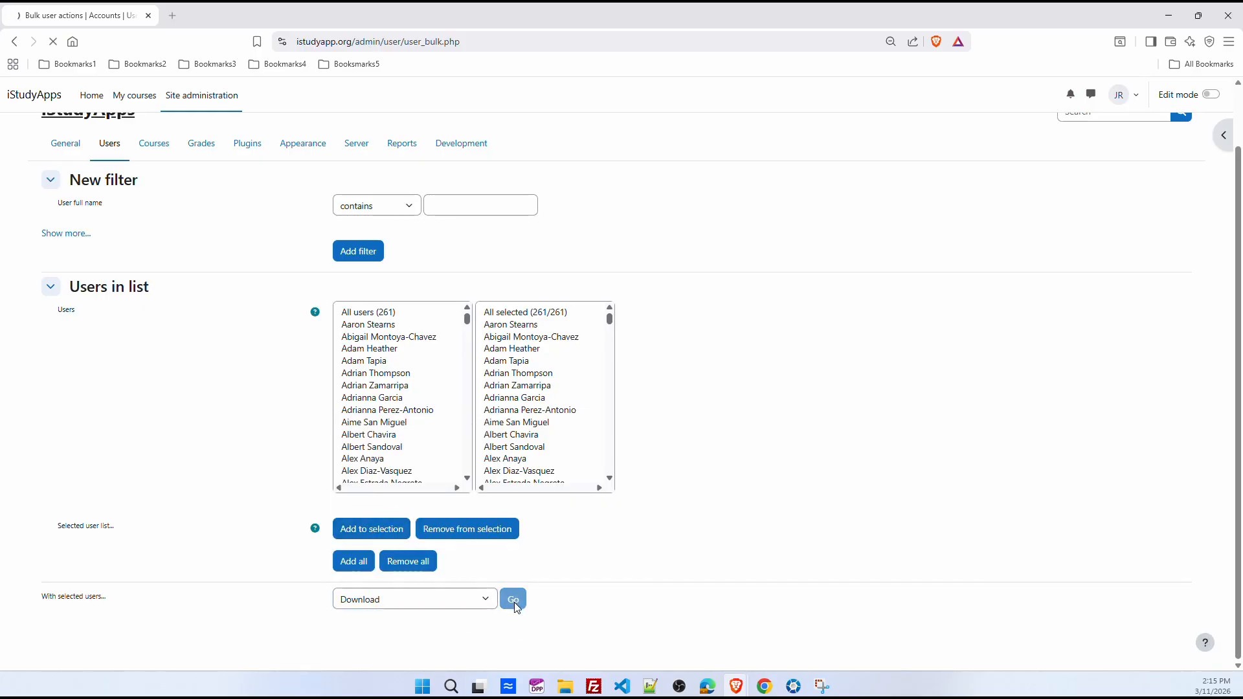
Export the users as comma separated values, save the file as Users_2026_06_12.csv, and check it in the recent downloads.
{"action": "left_click", "coordinate": [285, 279]}
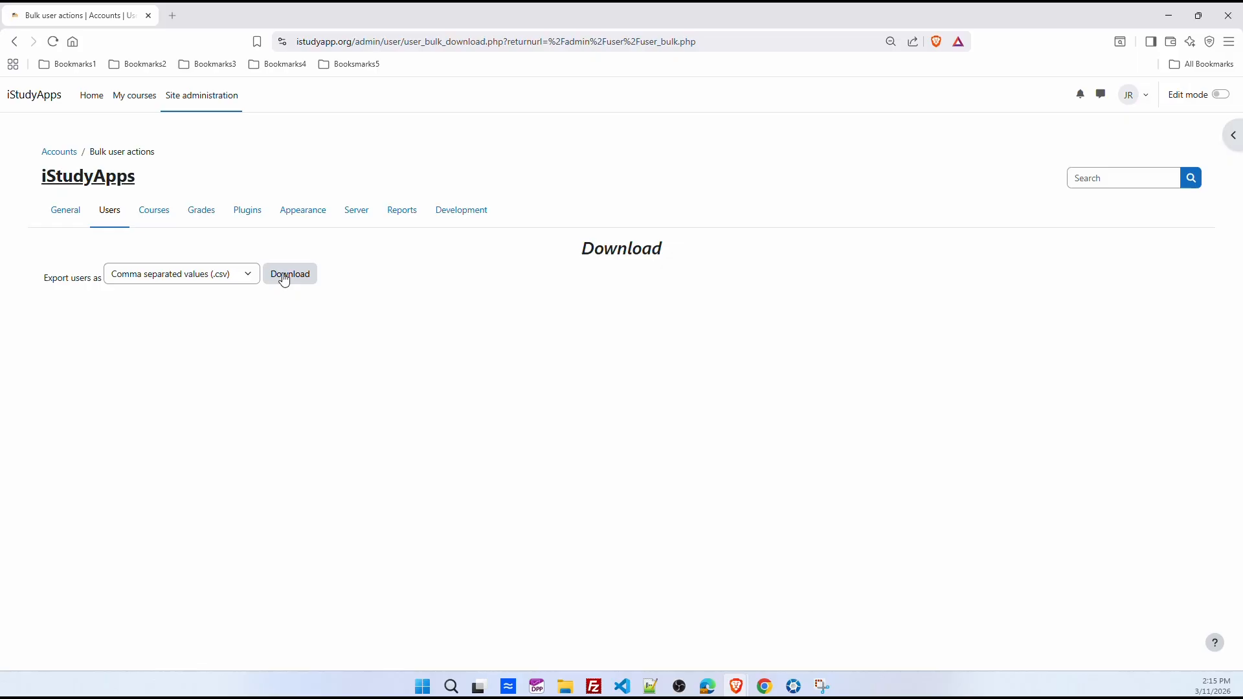
{"action": "left_click", "coordinate": [122, 256]}
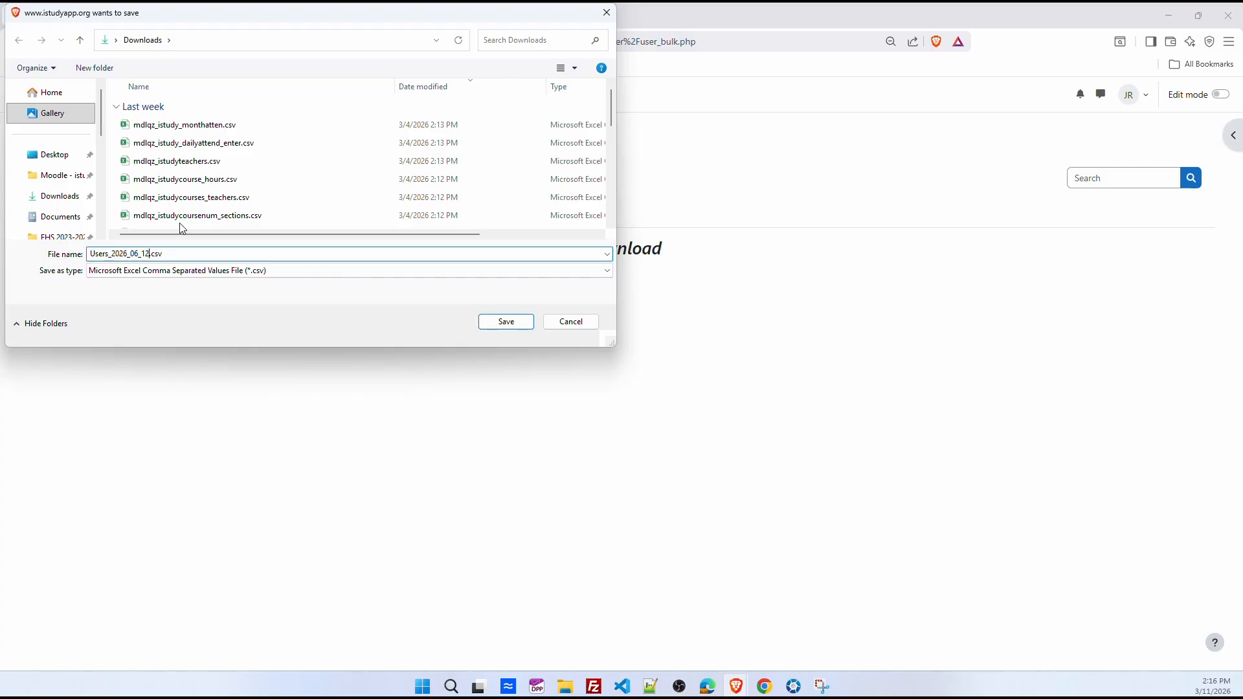
{"action": "left_click", "coordinate": [506, 323]}
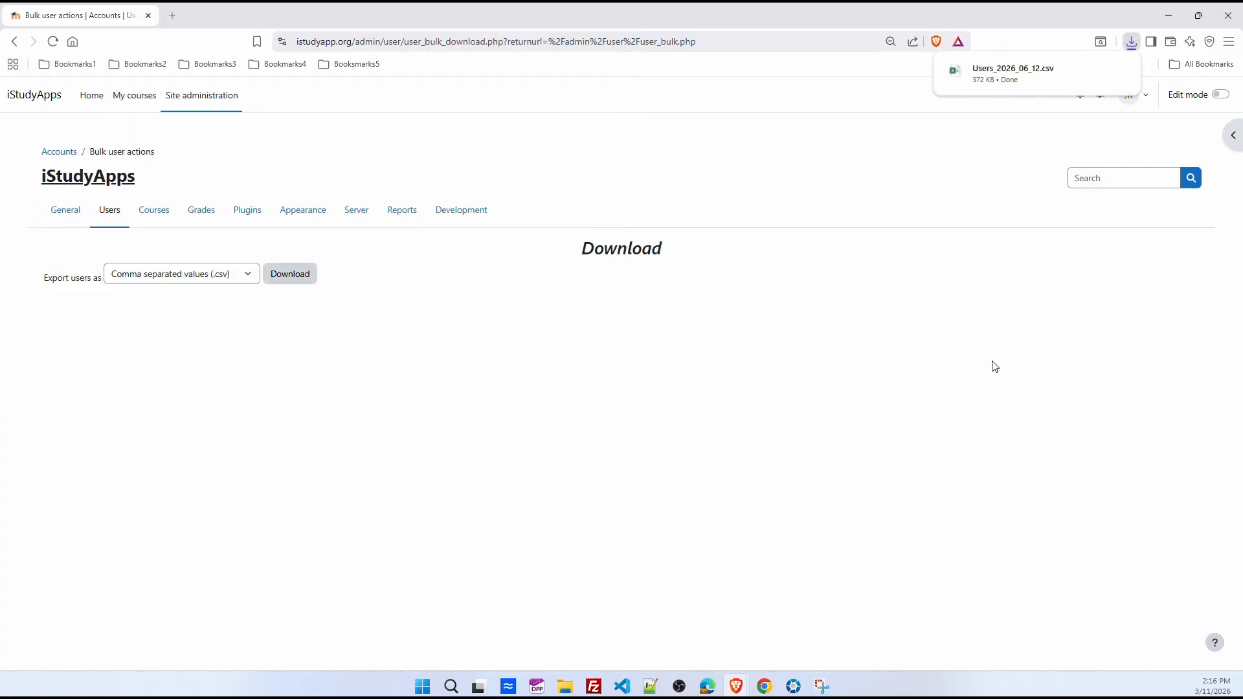
{"action": "left_click", "coordinate": [1138, 47]}
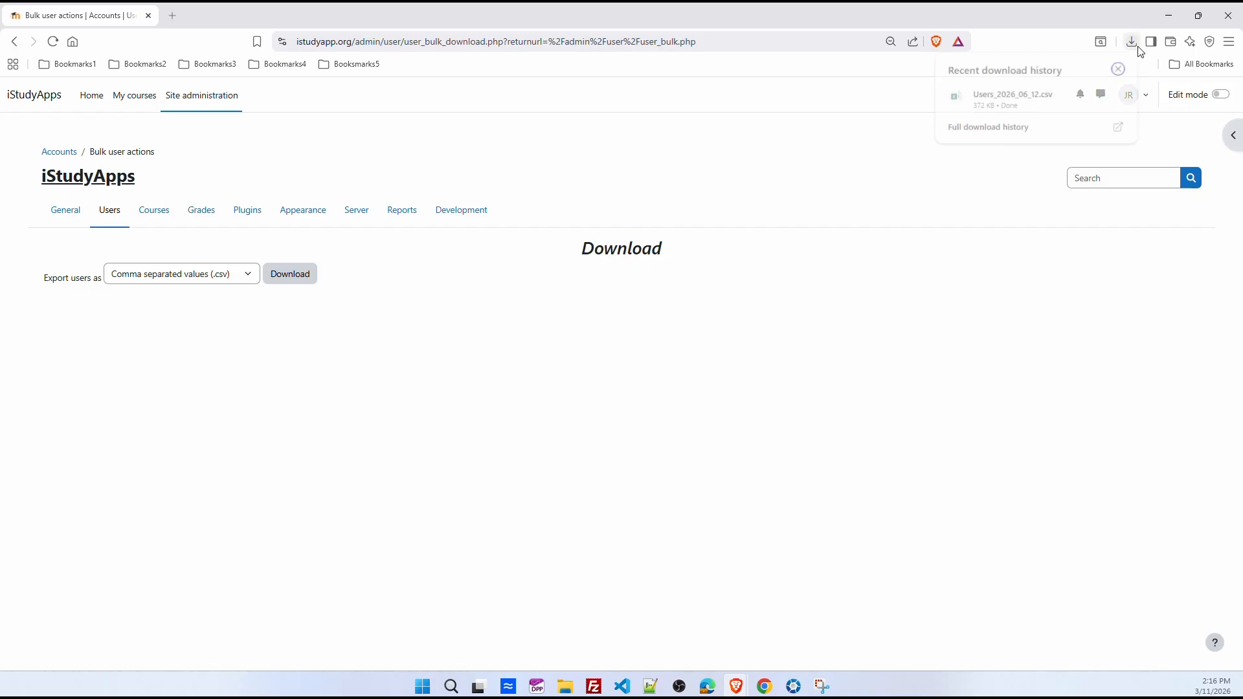
{"action": "mouse_move", "coordinate": [1094, 109]}
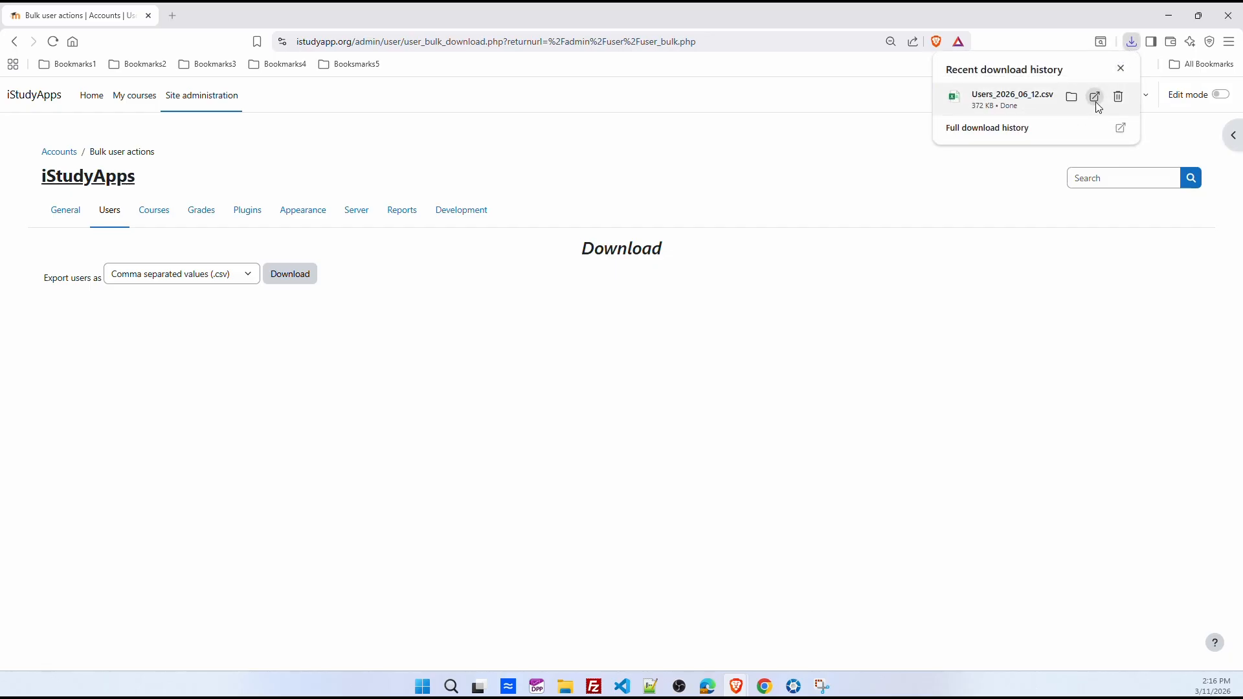
{"action": "left_click", "coordinate": [776, 240]}
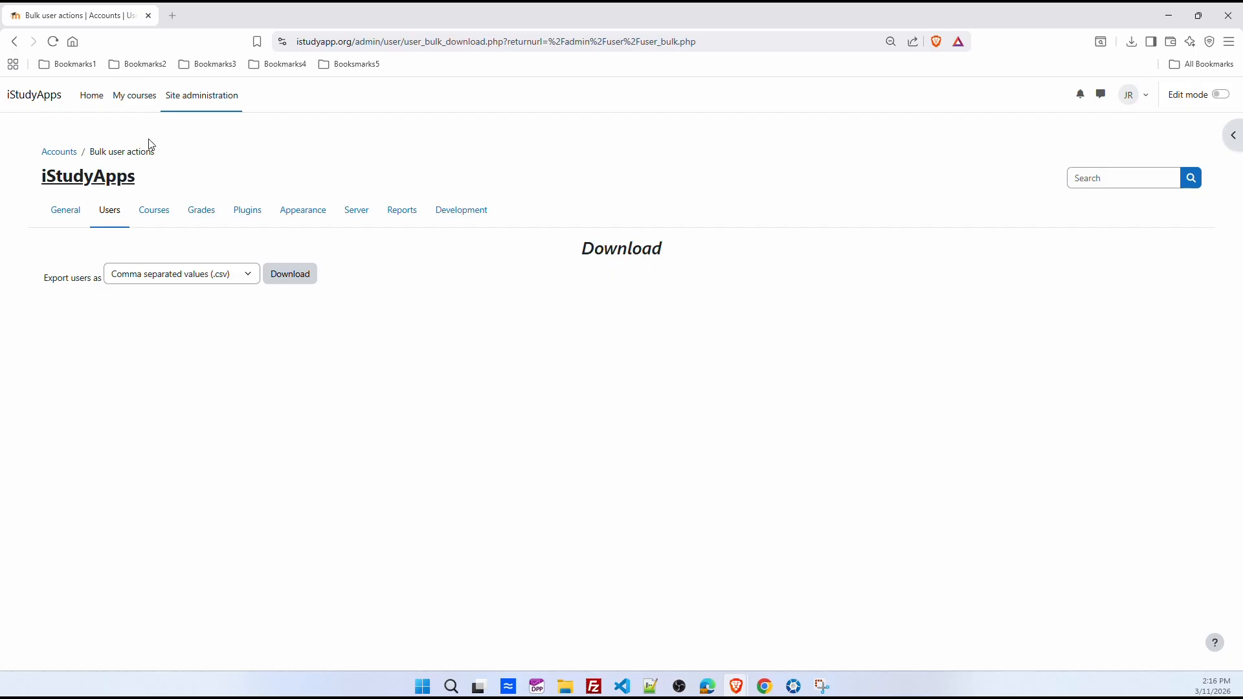
Return to the Counselor/Administrator course's Reset Student Information page and submit a reset for Fall & Spring - Courses & Monthly Attendance.
{"action": "left_click", "coordinate": [134, 97]}
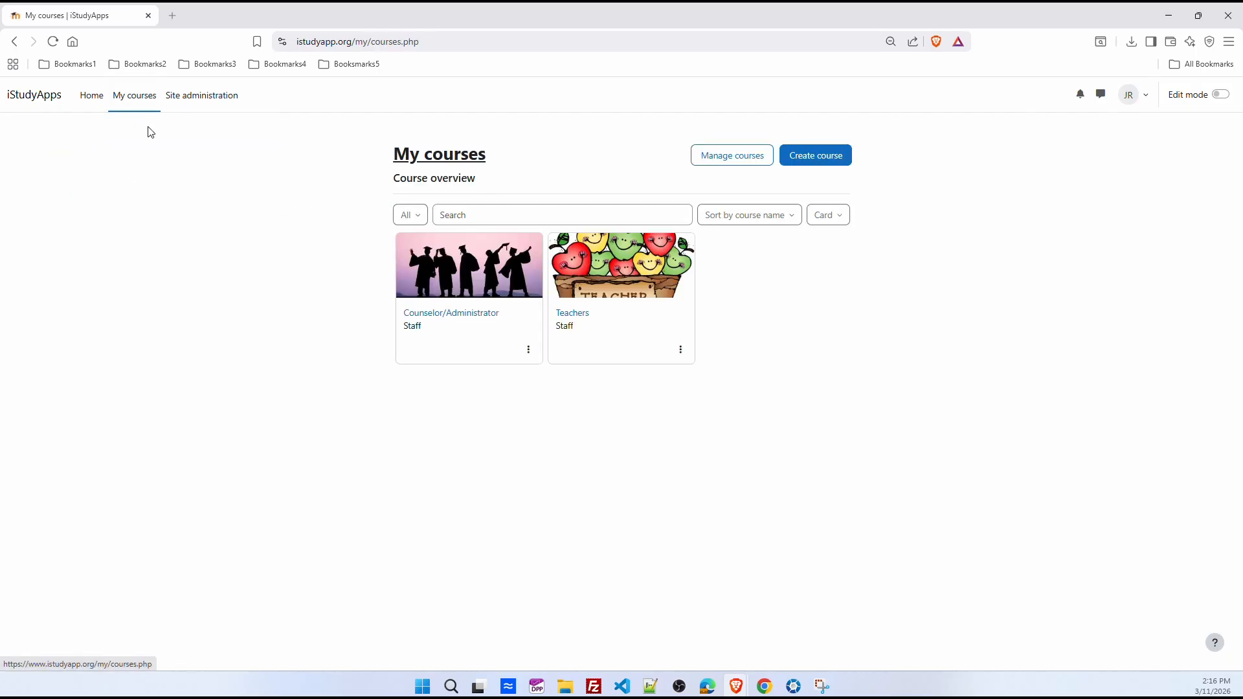
{"action": "left_click", "coordinate": [458, 316]}
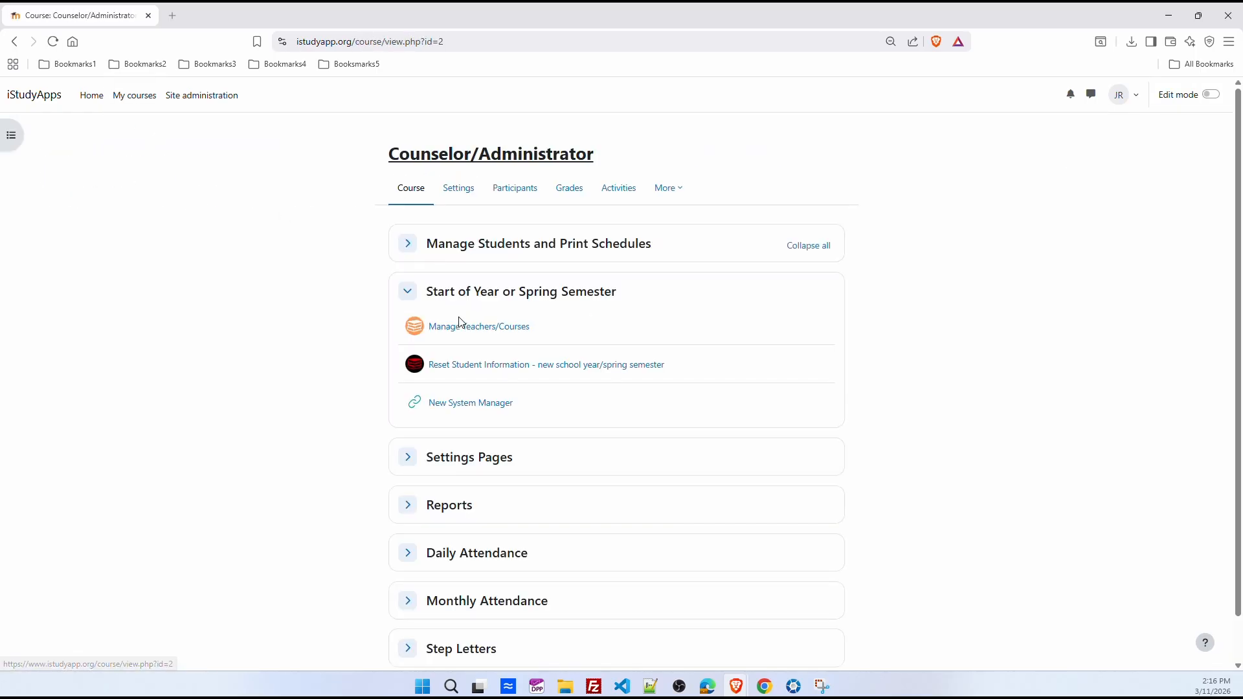
{"action": "left_click", "coordinate": [467, 365]}
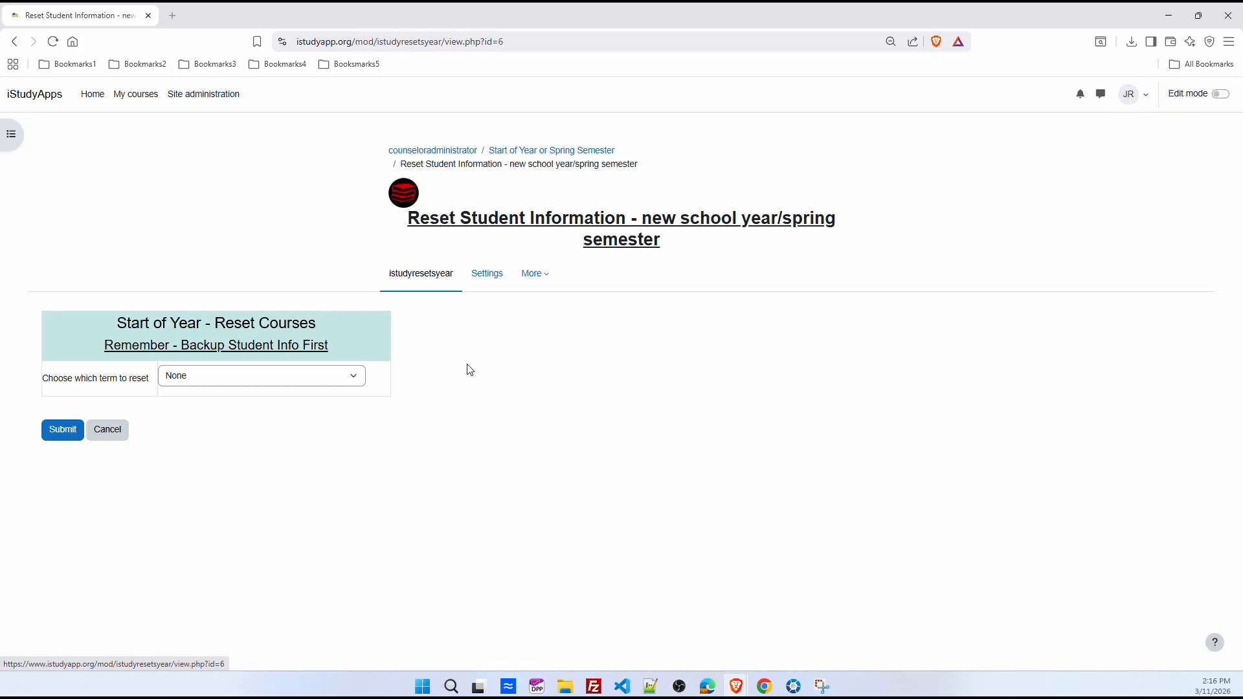
{"action": "left_click", "coordinate": [360, 381]}
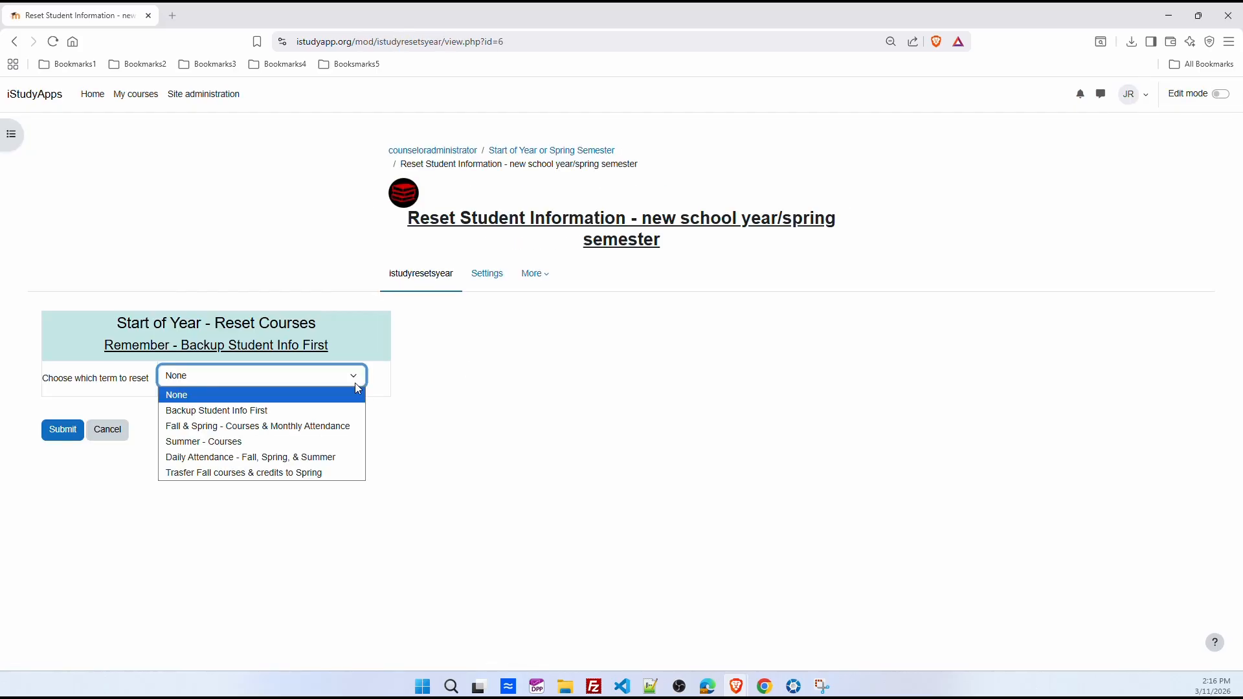
{"action": "left_click", "coordinate": [227, 427]}
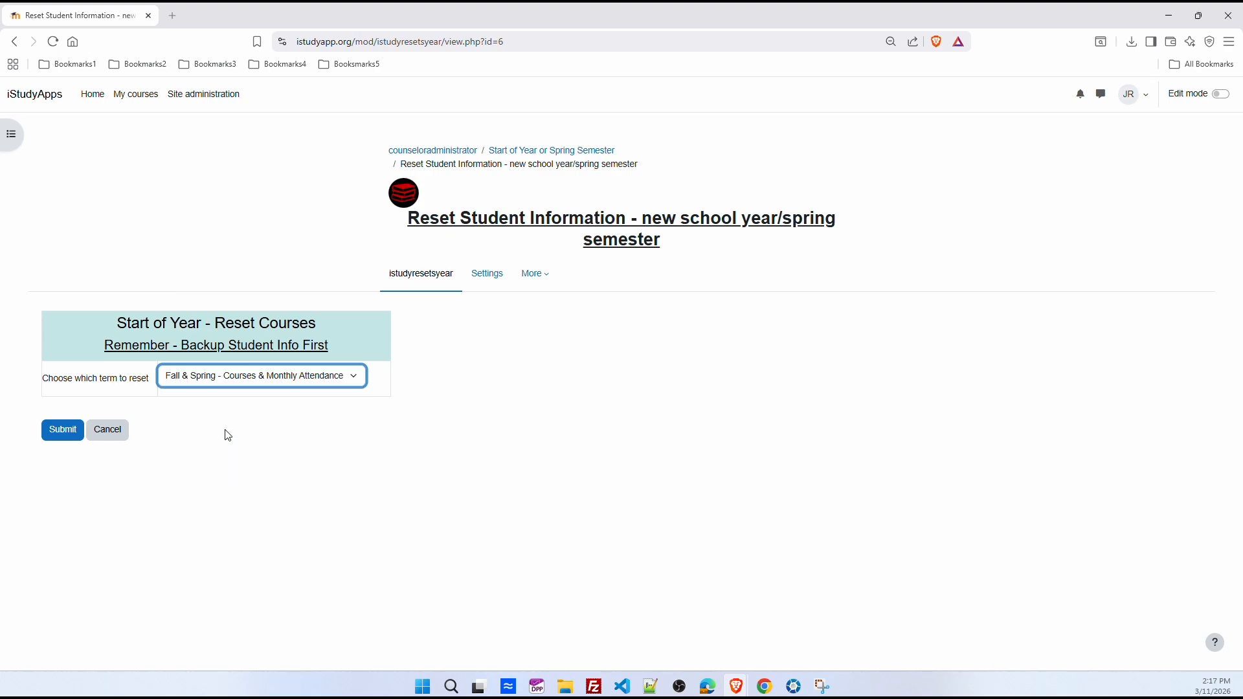
{"action": "left_click", "coordinate": [59, 435]}
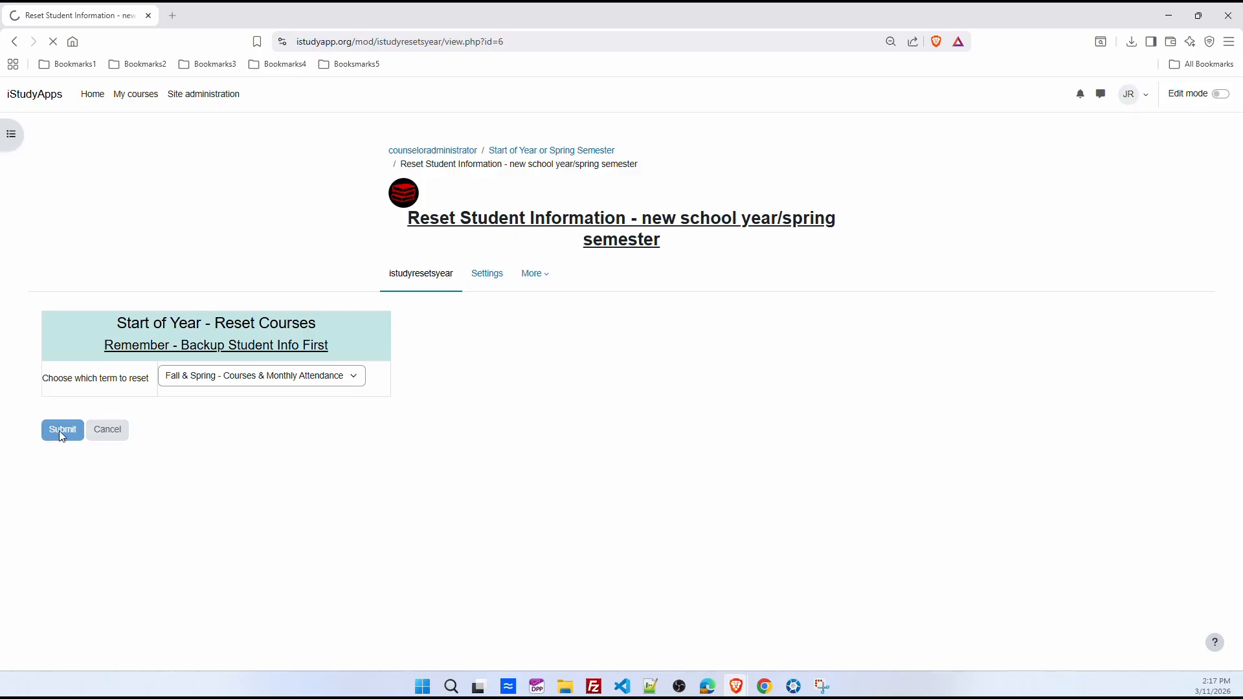
Enter RESET as the confirmation for the Fall and Spring reset, but return to the reset options without running it.
{"action": "left_click", "coordinate": [221, 425]}
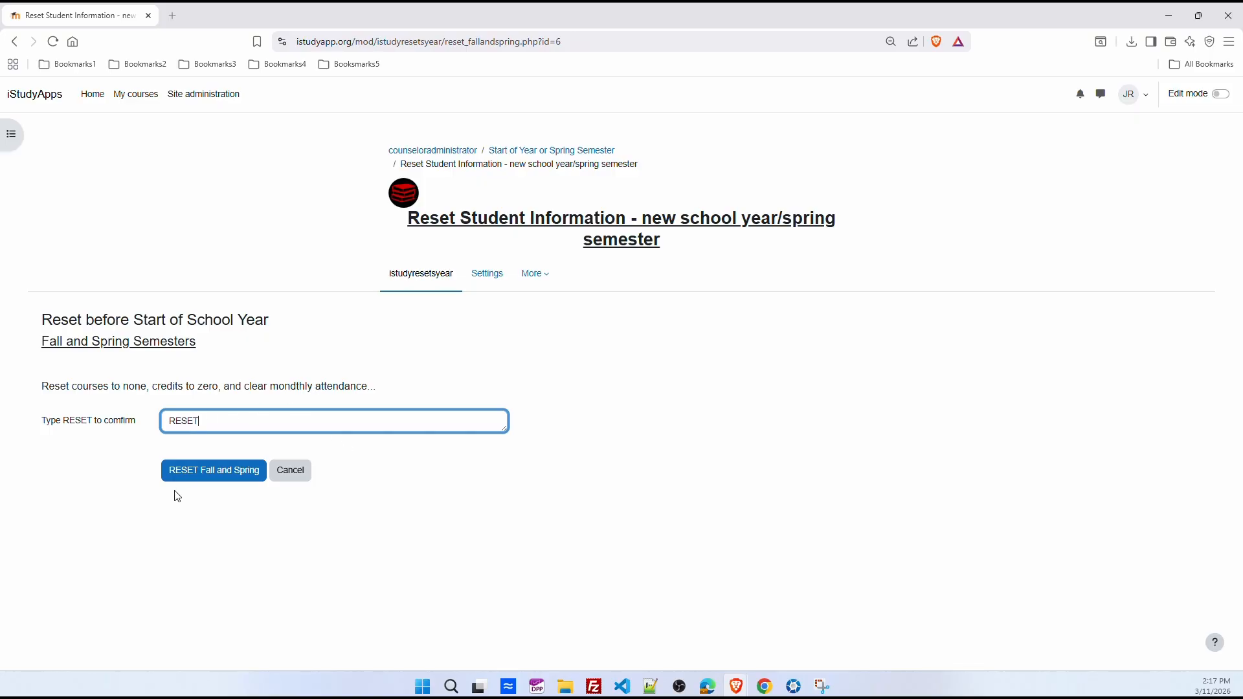
{"action": "left_click", "coordinate": [417, 279]}
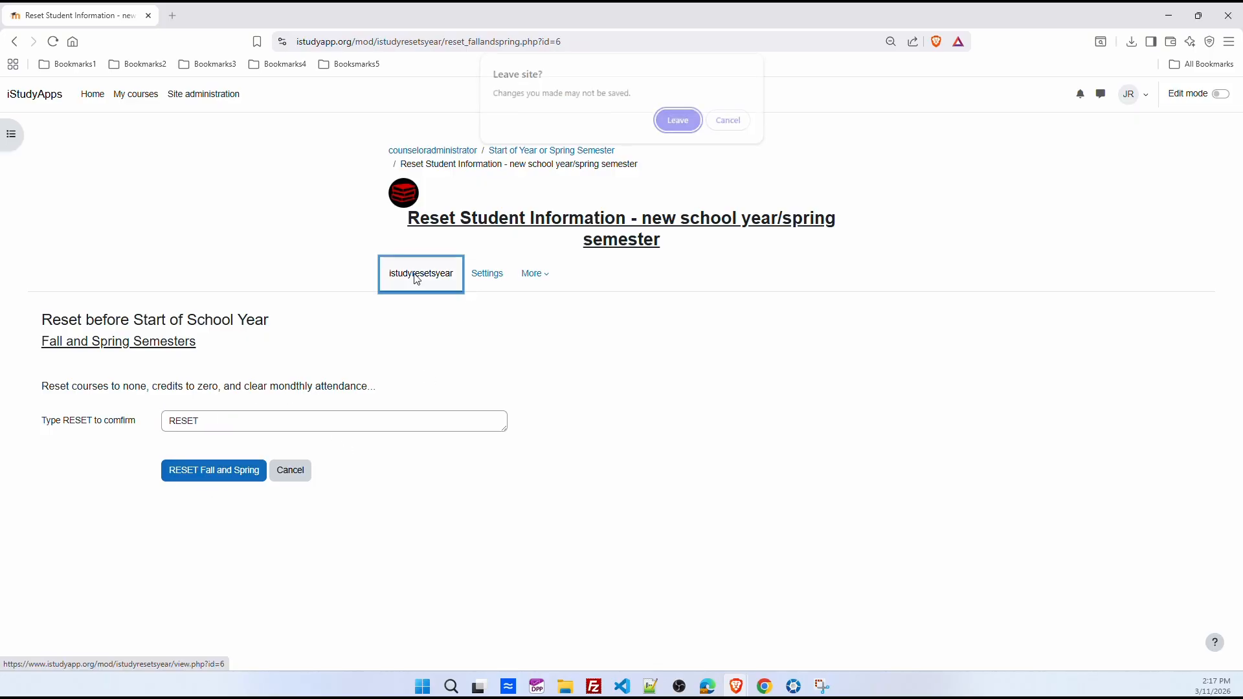
{"action": "left_click", "coordinate": [679, 122]}
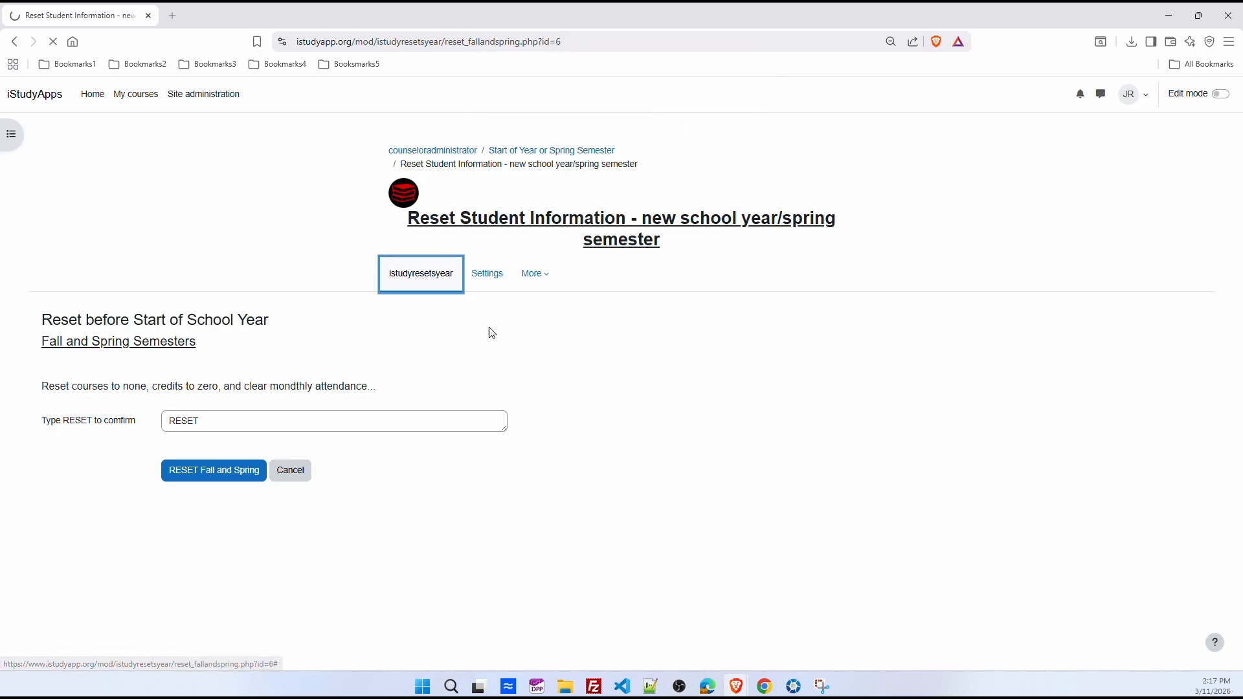
Submit the Daily Attendance - Fall, Spring, & Summer option and fill in the reset confirmation, but leave the page without running it.
{"action": "left_click", "coordinate": [362, 378]}
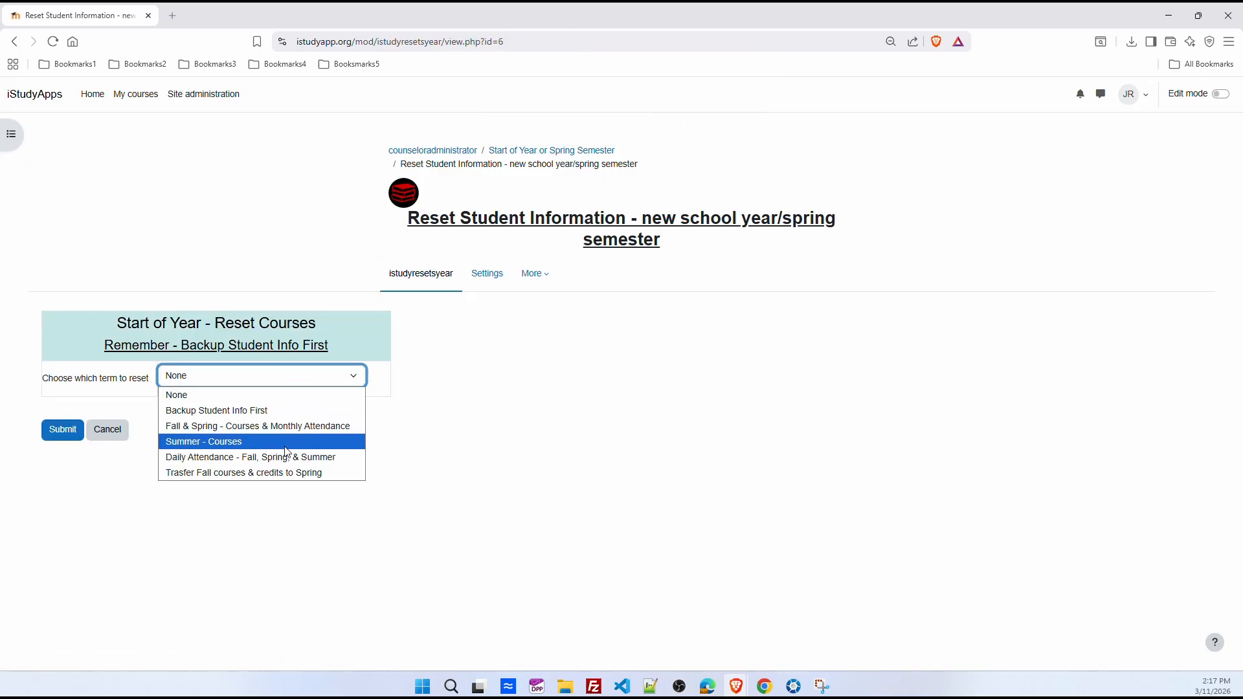
{"action": "left_click", "coordinate": [248, 460]}
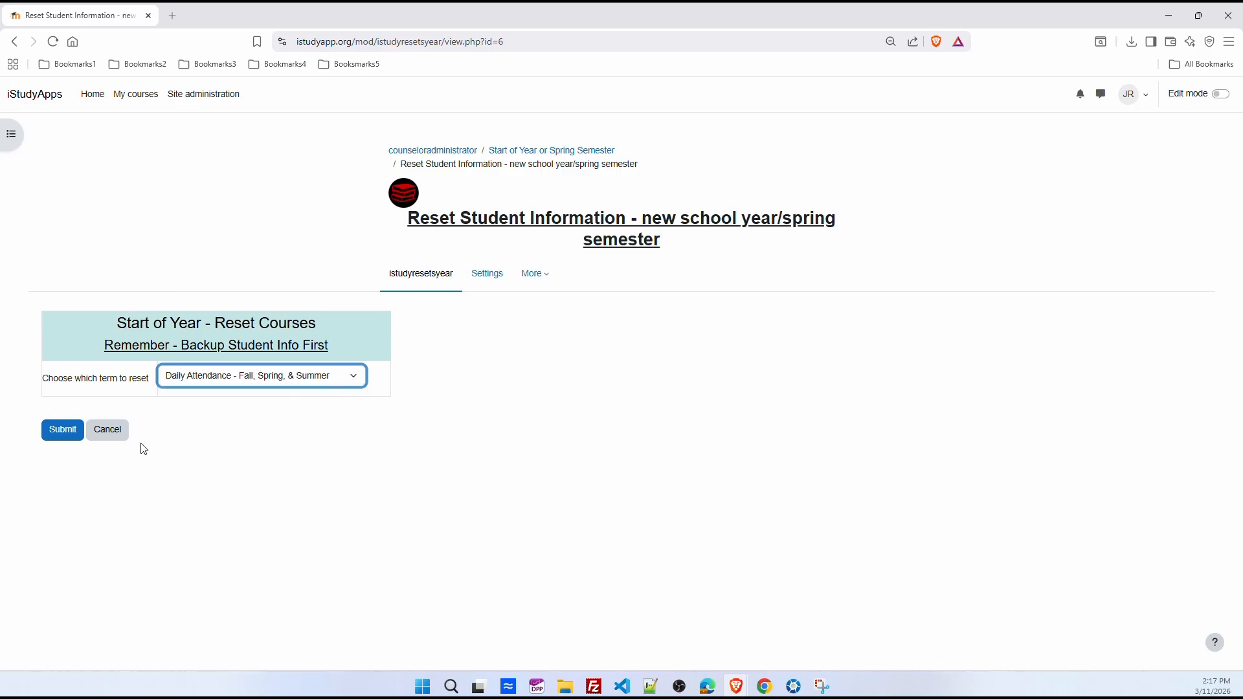
{"action": "left_click", "coordinate": [64, 432]}
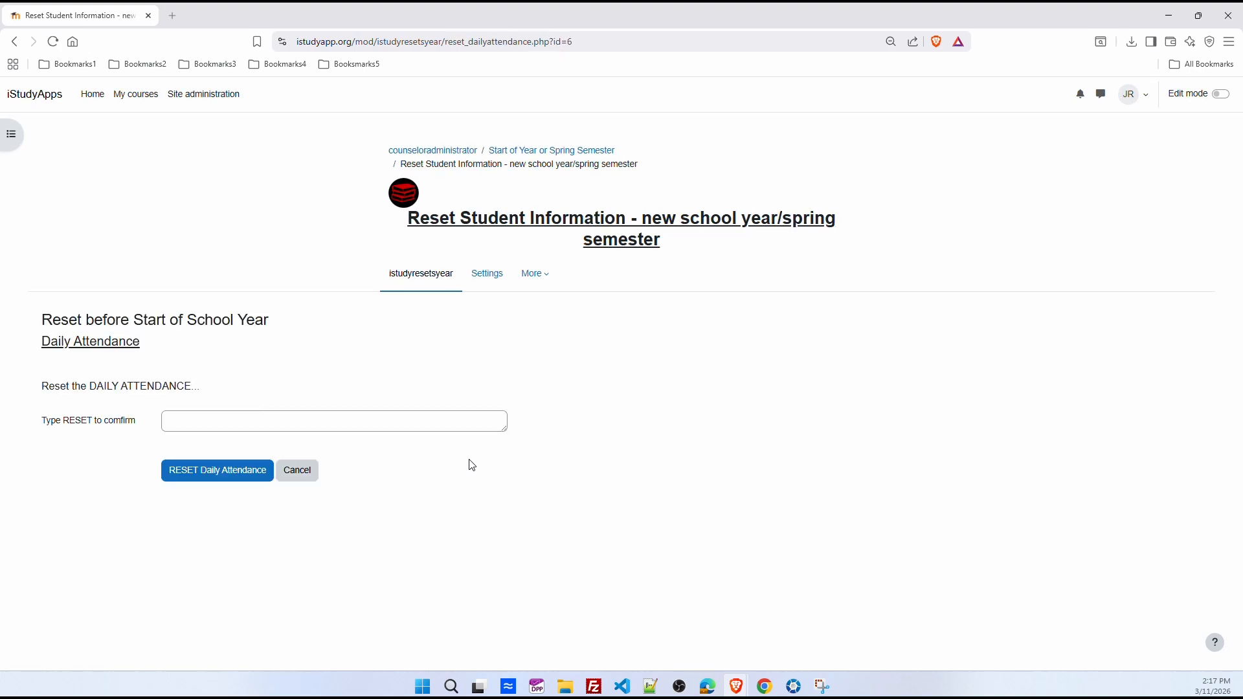
{"action": "left_click", "coordinate": [351, 422]}
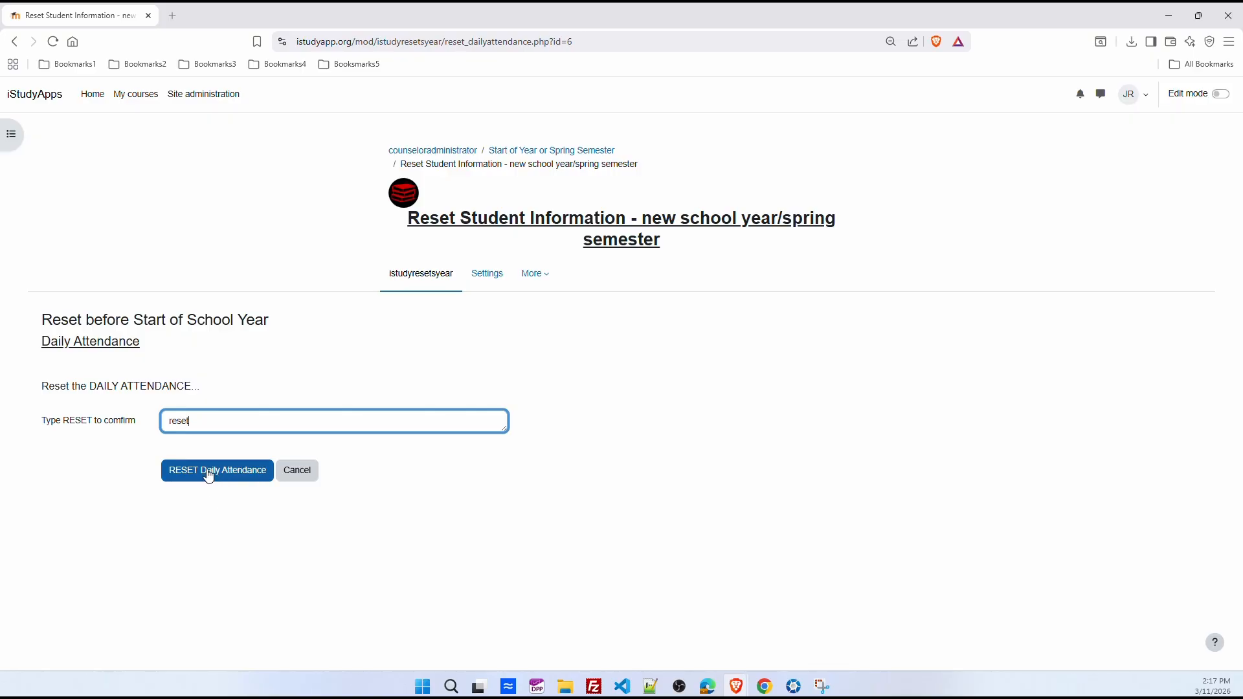
{"action": "left_click", "coordinate": [417, 283]}
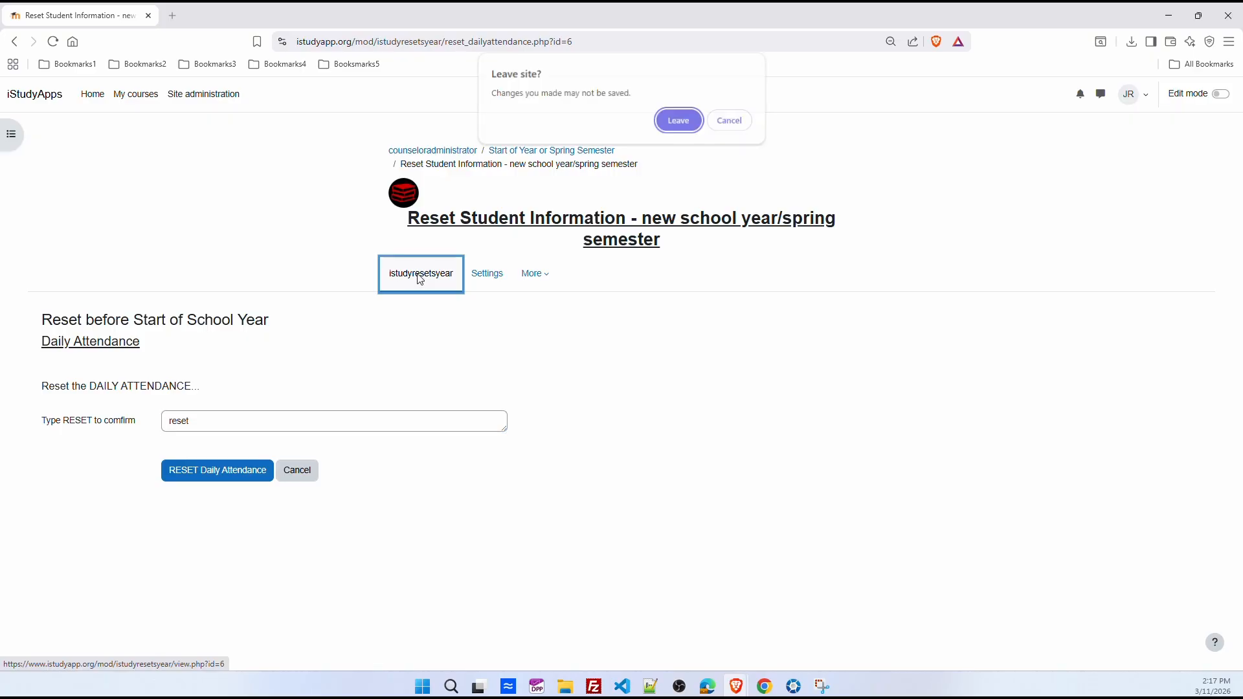
{"action": "left_click", "coordinate": [680, 121]}
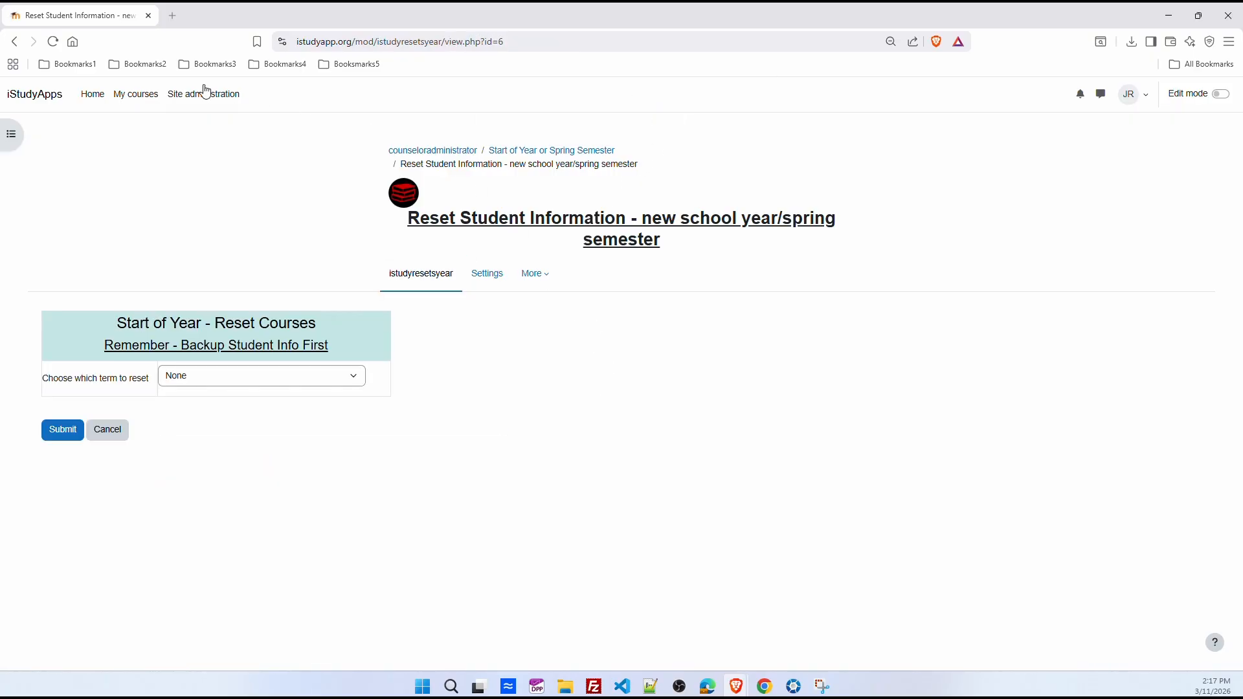
From the Counselor/Administrator course's Settings Pages, open iStudy - School Settings and set the School Term to Fall.
{"action": "left_click", "coordinate": [139, 98]}
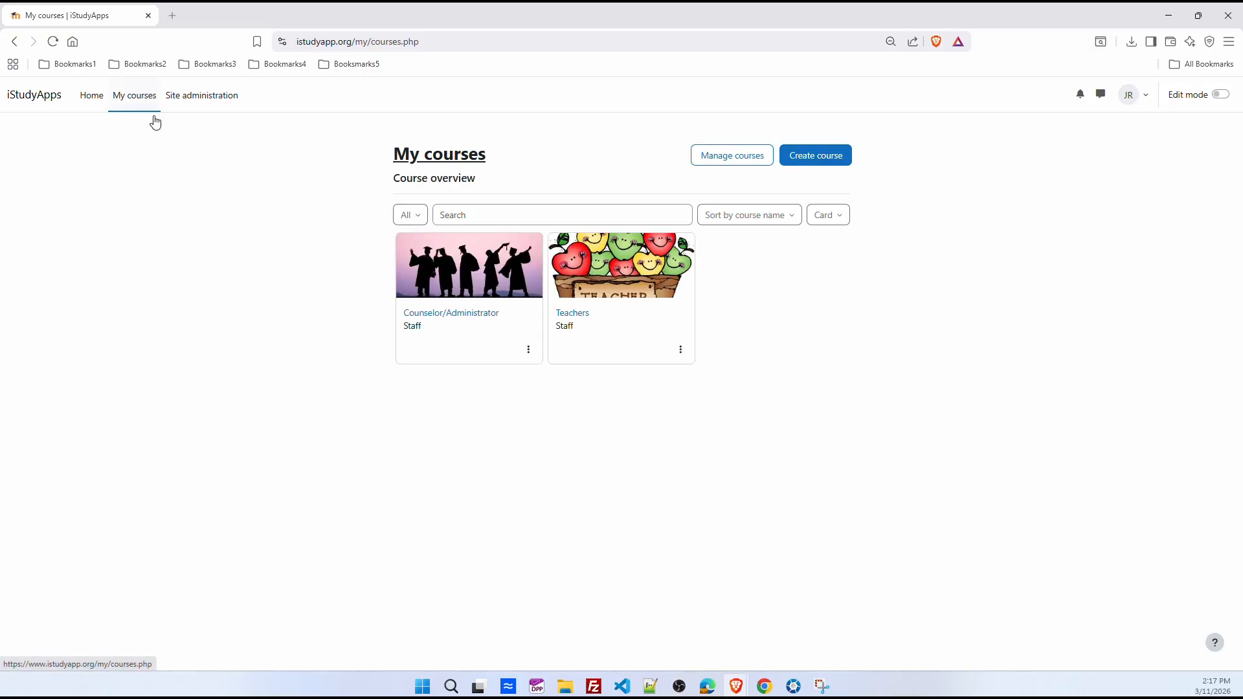
{"action": "left_click", "coordinate": [454, 316]}
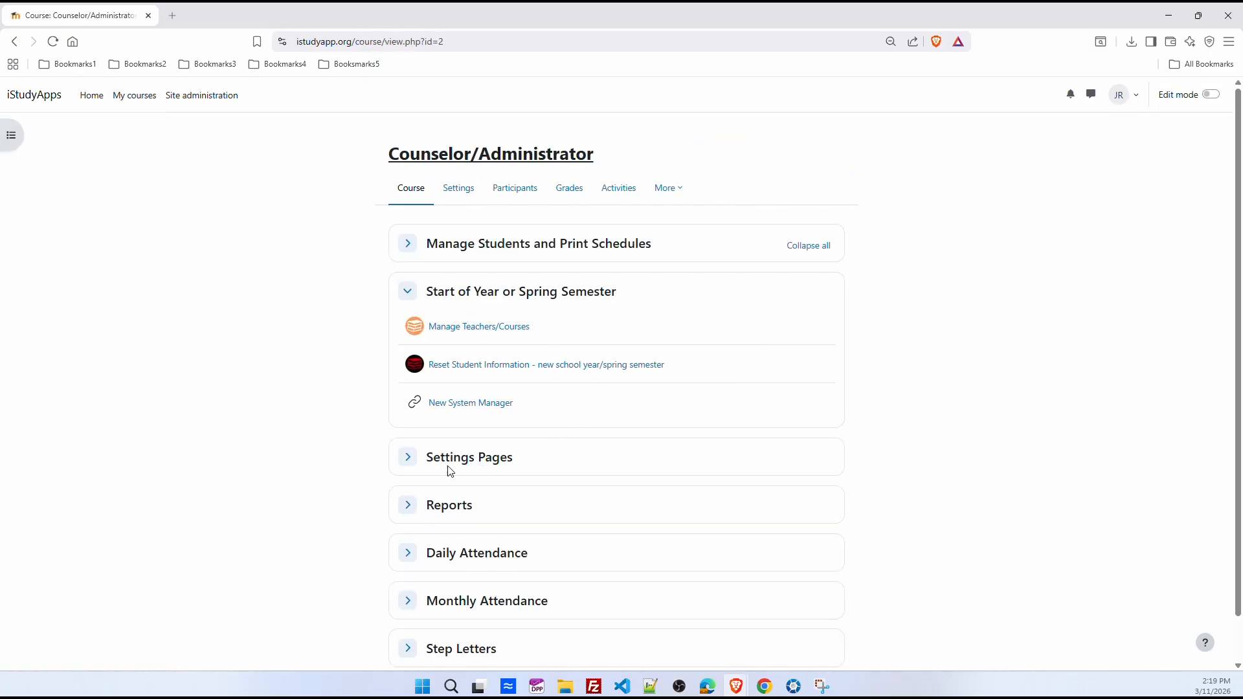
{"action": "left_click", "coordinate": [408, 457]}
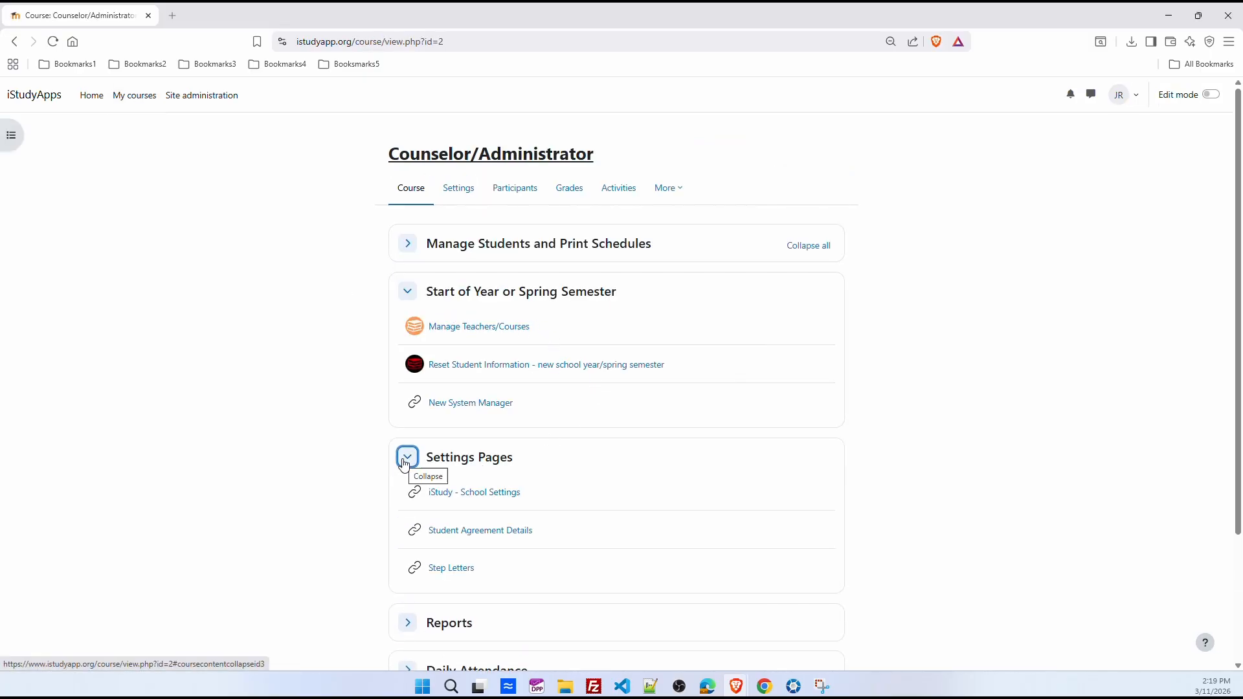
{"action": "left_click", "coordinate": [464, 497]}
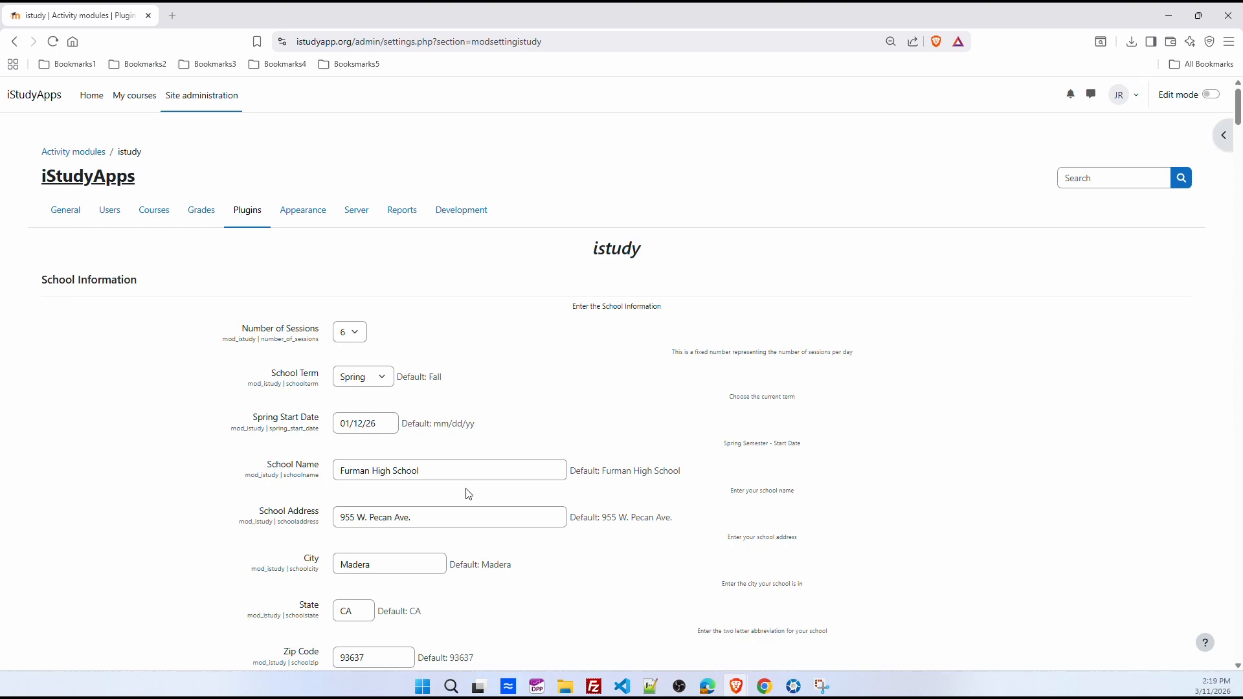
{"action": "left_click", "coordinate": [386, 382]}
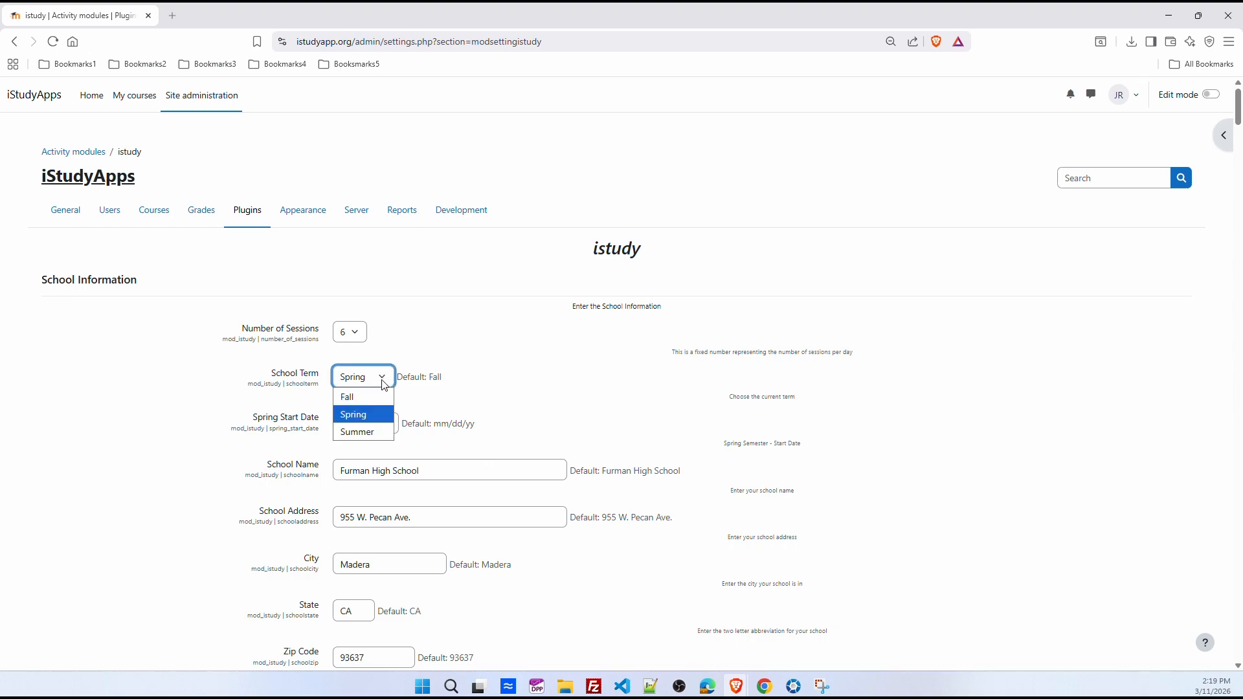
{"action": "left_click", "coordinate": [372, 394]}
Review the school information, monthly attendance points, daily session times and student agreement details, and leave for the course overview without saving.
{"action": "scroll", "coordinate": [518, 406], "scroll_direction": "down", "scroll_amount": 2}
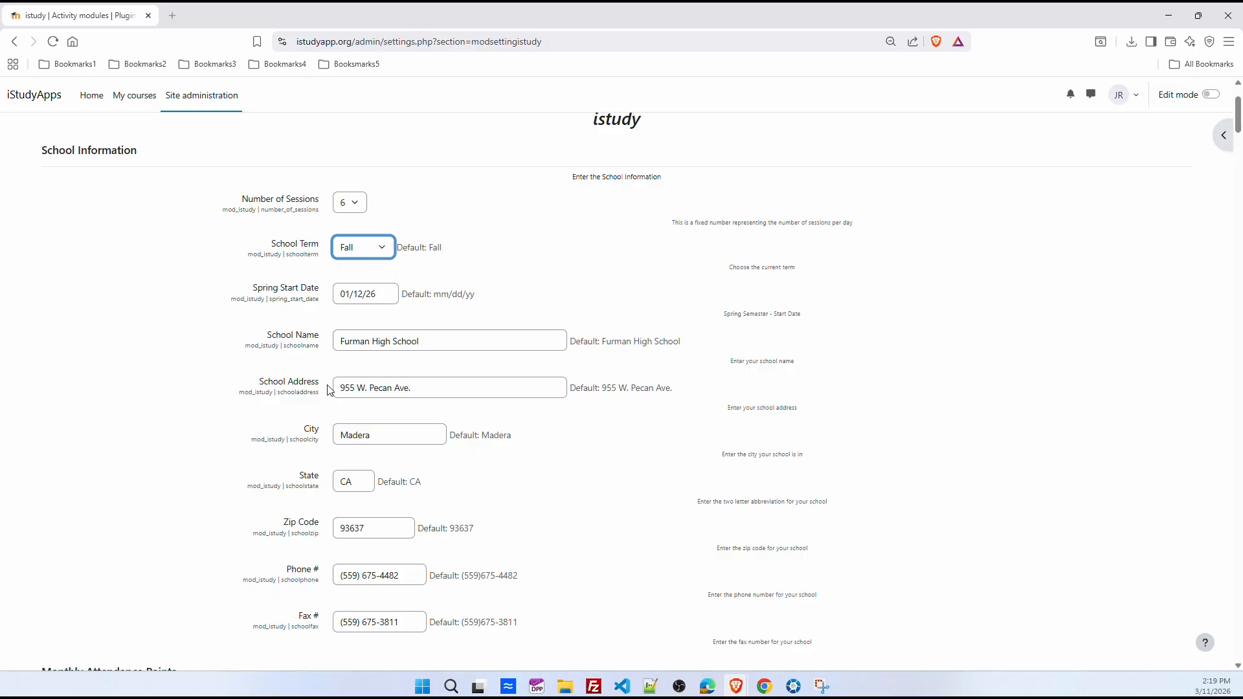
{"action": "scroll", "coordinate": [329, 390], "scroll_direction": "down", "scroll_amount": 8}
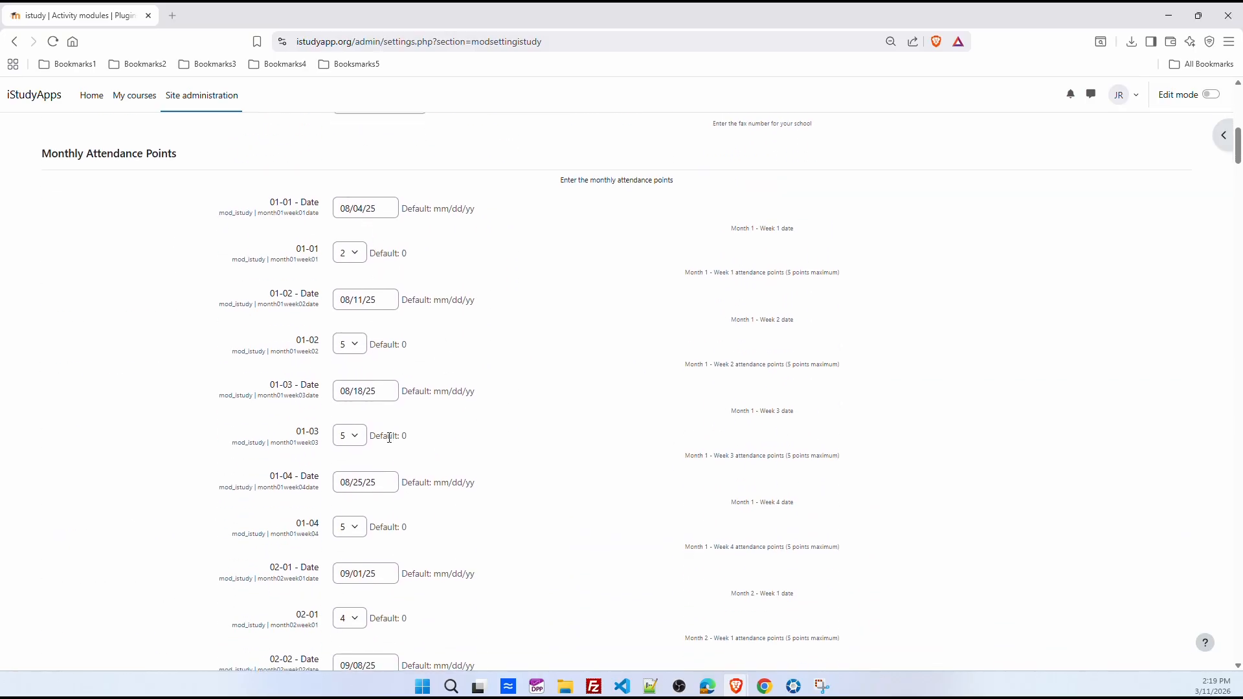
{"action": "scroll", "coordinate": [391, 441], "scroll_direction": "down", "scroll_amount": 12}
{"action": "scroll", "coordinate": [391, 444], "scroll_direction": "down", "scroll_amount": 20}
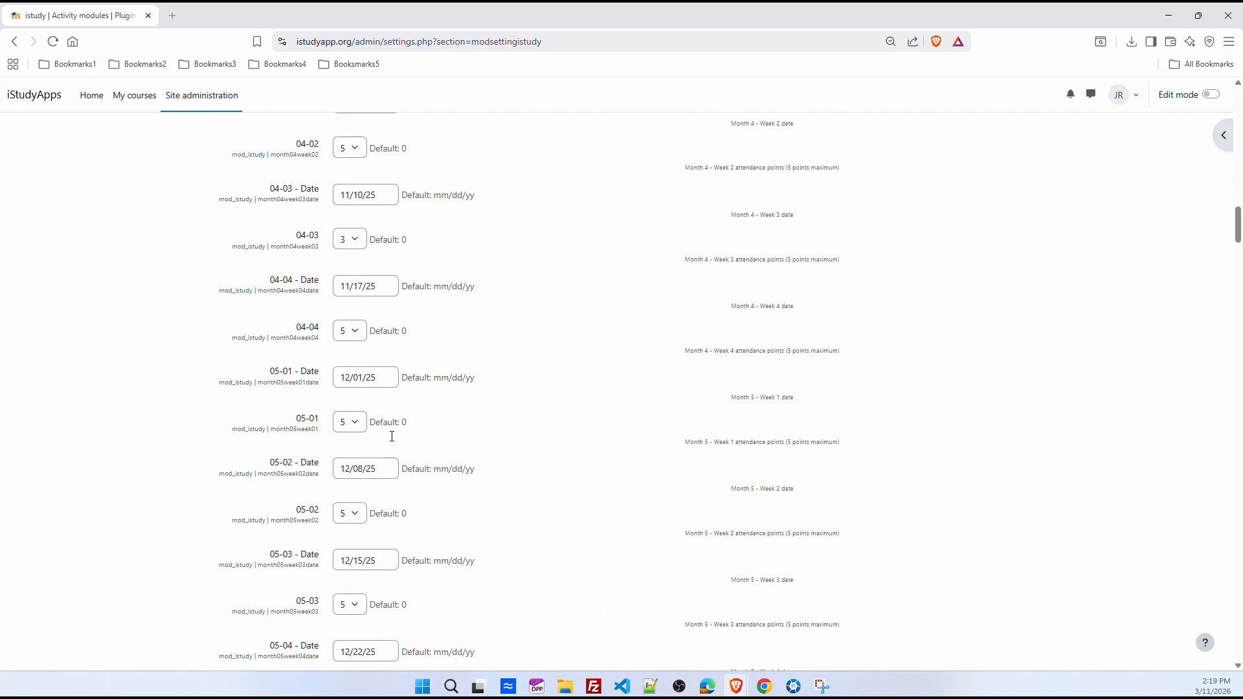
{"action": "scroll", "coordinate": [397, 436], "scroll_direction": "down", "scroll_amount": 16}
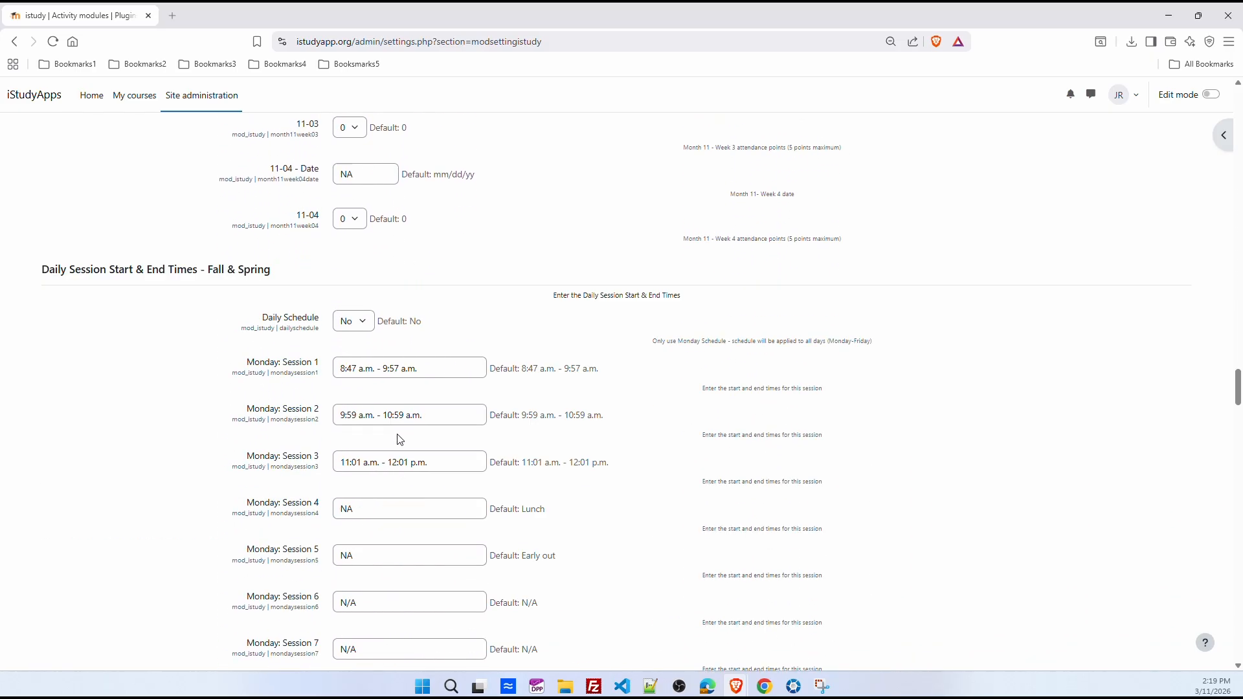
{"action": "scroll", "coordinate": [400, 438], "scroll_direction": "up", "scroll_amount": 4}
{"action": "scroll", "coordinate": [401, 438], "scroll_direction": "down", "scroll_amount": 2}
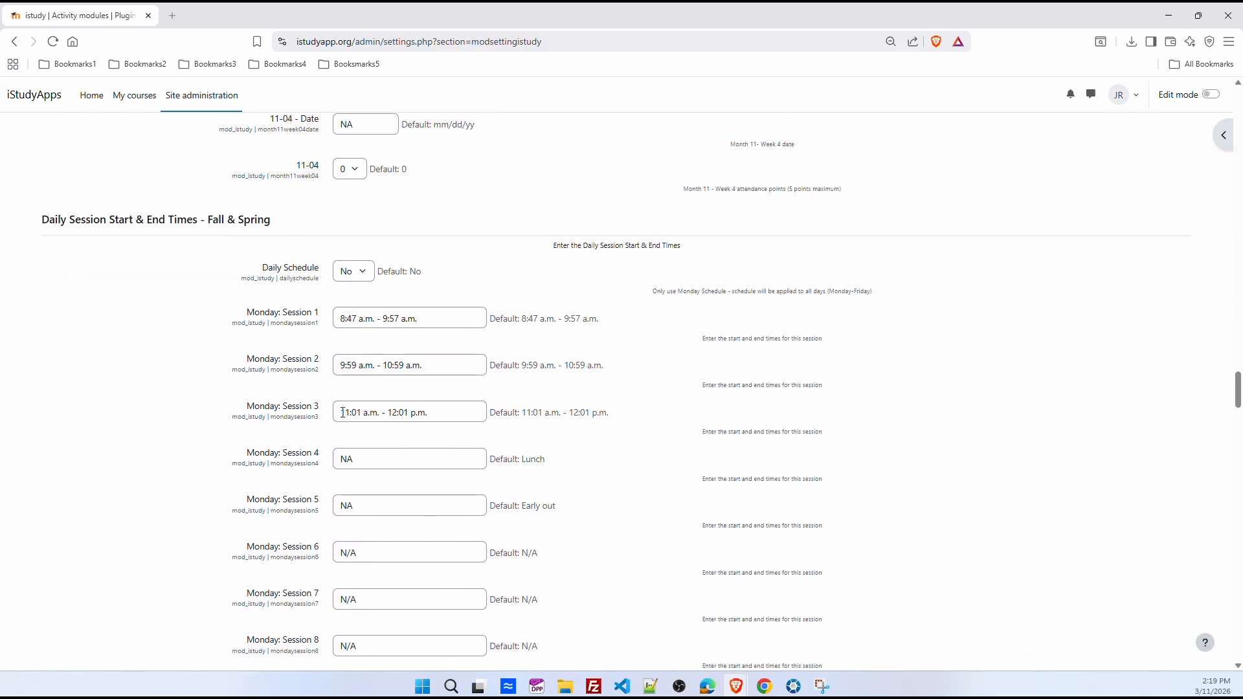
{"action": "scroll", "coordinate": [627, 477], "scroll_direction": "down", "scroll_amount": 18}
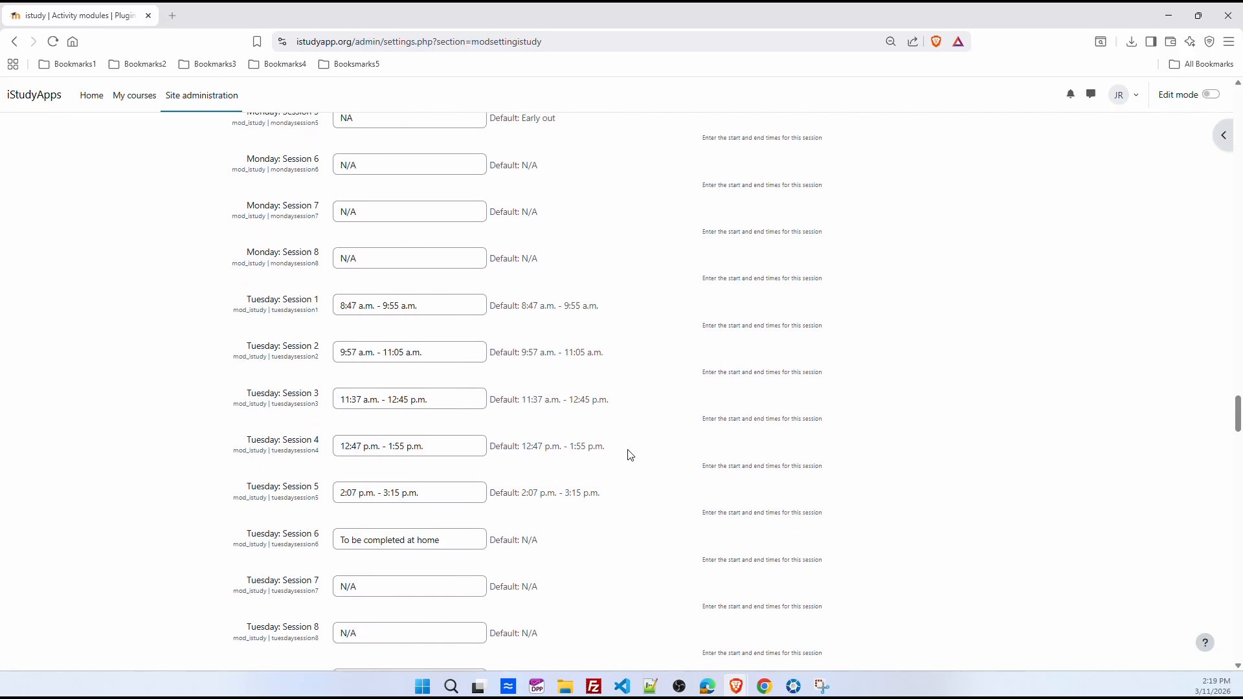
{"action": "scroll", "coordinate": [631, 445], "scroll_direction": "down", "scroll_amount": 20}
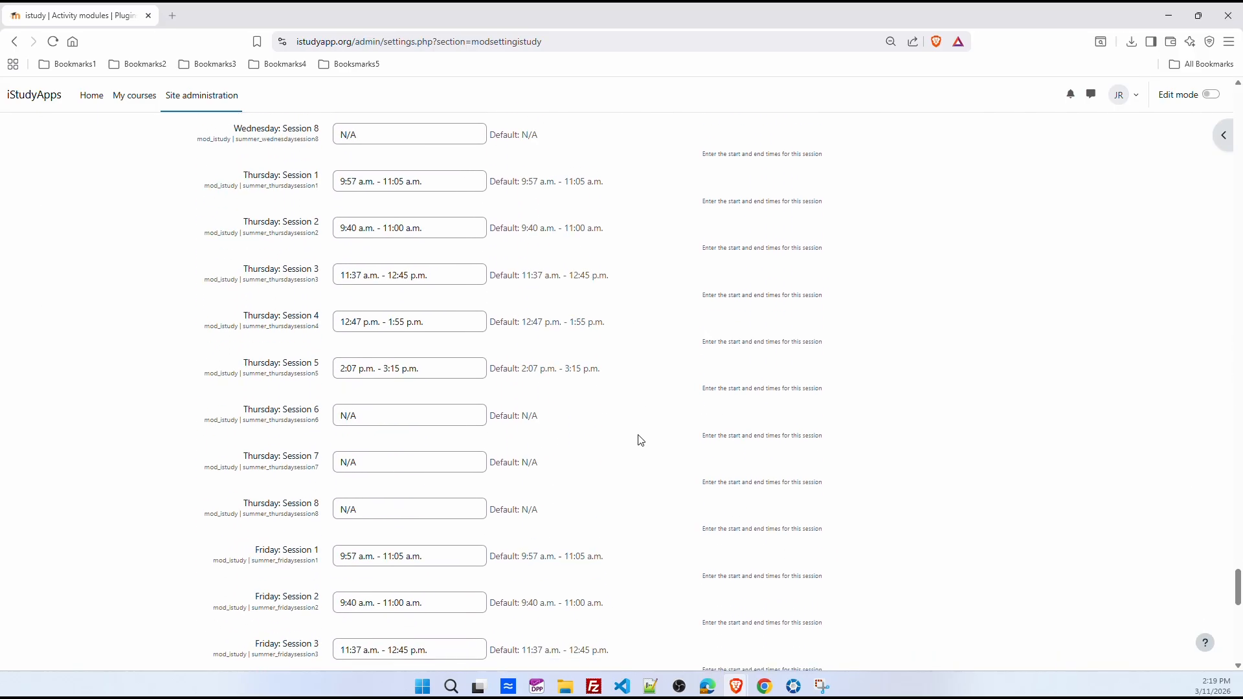
{"action": "scroll", "coordinate": [651, 439], "scroll_direction": "up", "scroll_amount": 3}
{"action": "scroll", "coordinate": [649, 444], "scroll_direction": "down", "scroll_amount": 3}
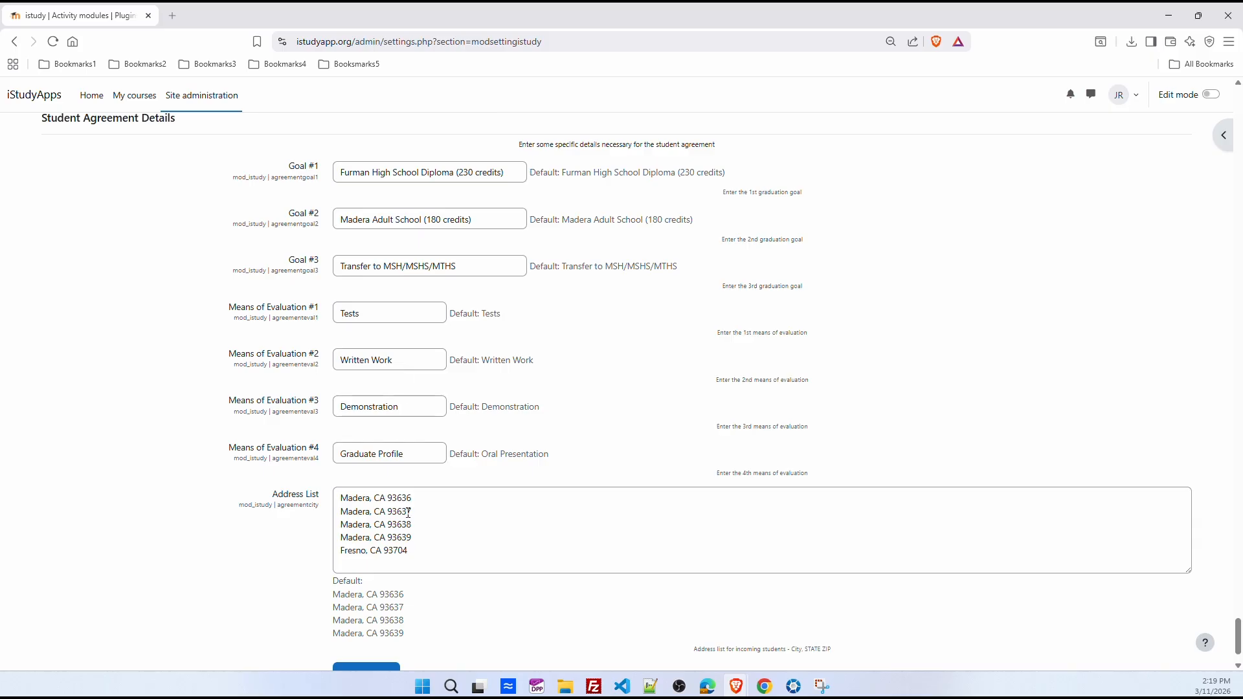
{"action": "scroll", "coordinate": [408, 512], "scroll_direction": "down", "scroll_amount": 1}
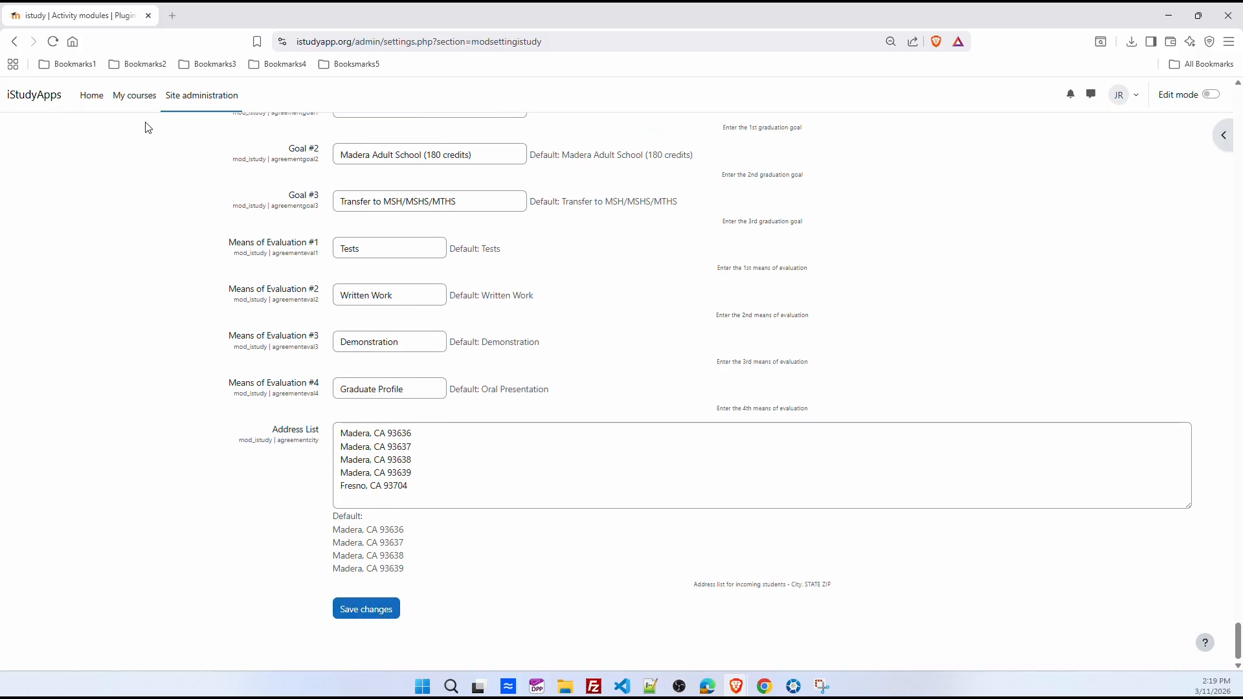
{"action": "left_click", "coordinate": [135, 102]}
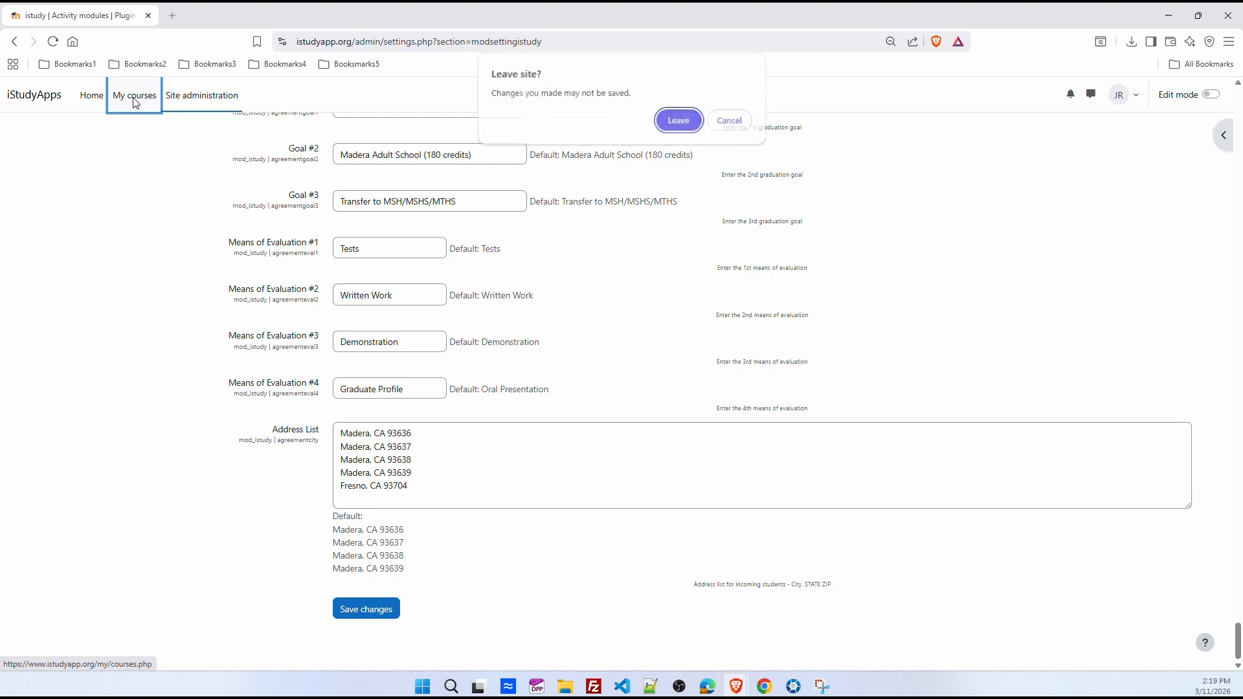
{"action": "left_click", "coordinate": [671, 125]}
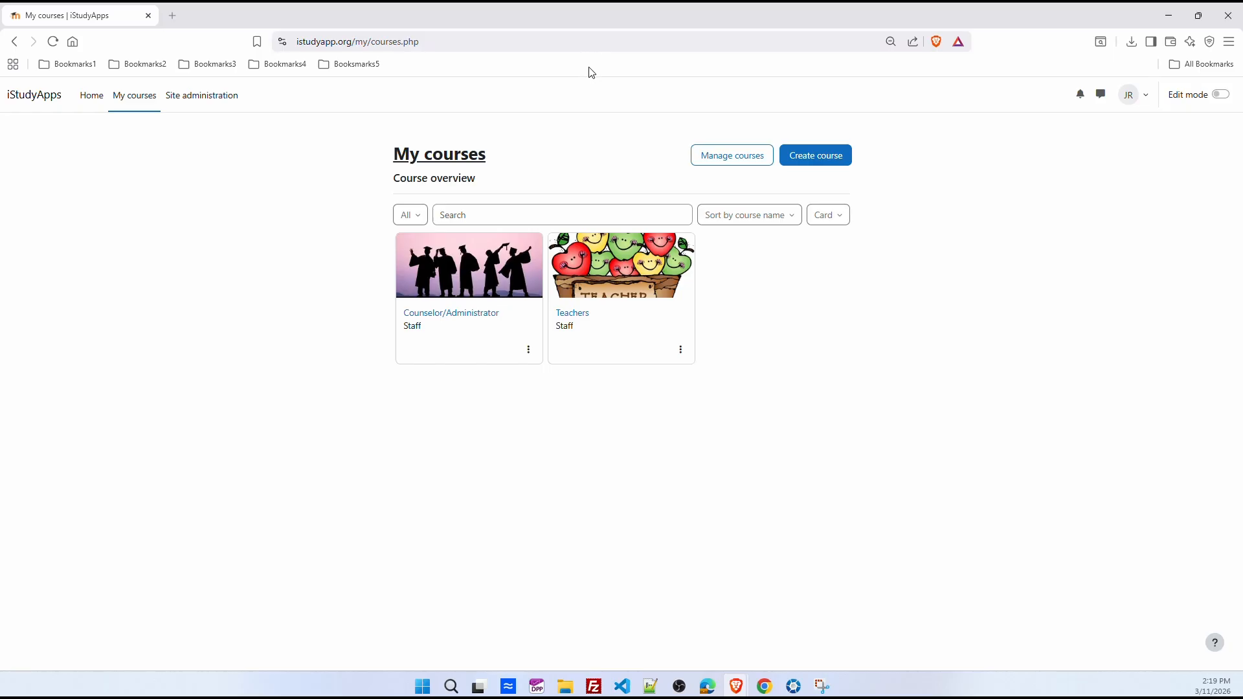
Open Manage Teachers/Courses in the Counselor/Administrator course, view the Add New Teacher page, and return to the setup options.
{"action": "left_click", "coordinate": [457, 313]}
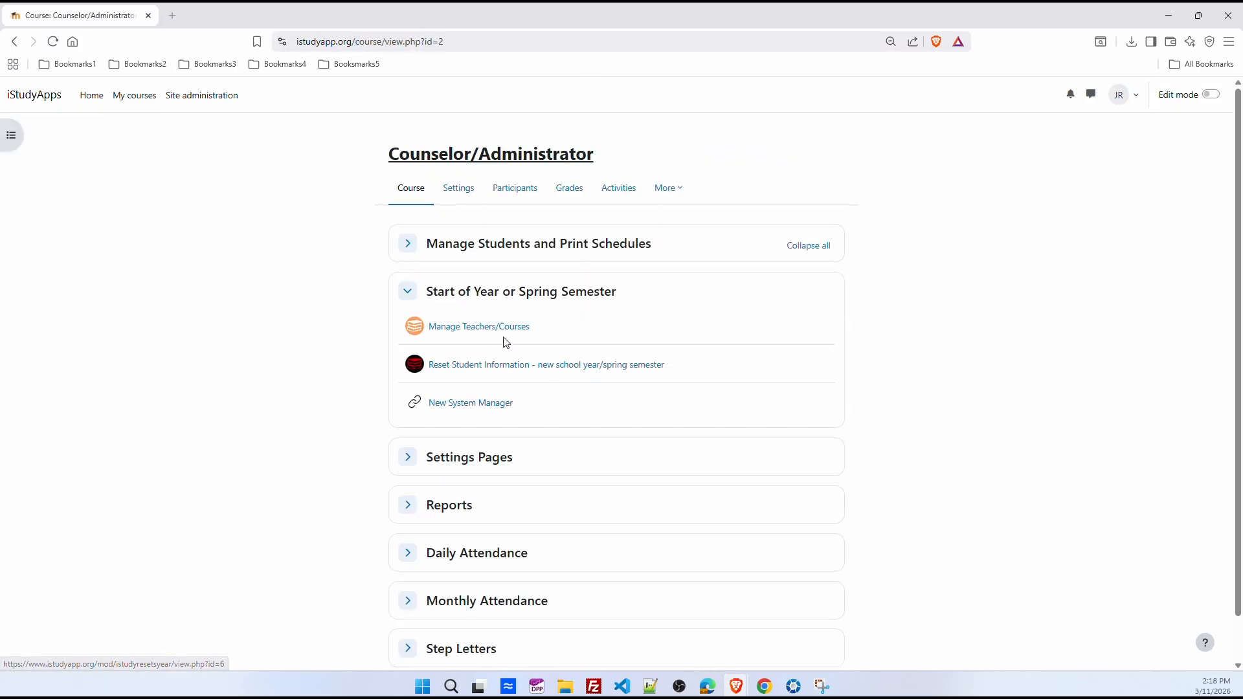
{"action": "left_click", "coordinate": [478, 326]}
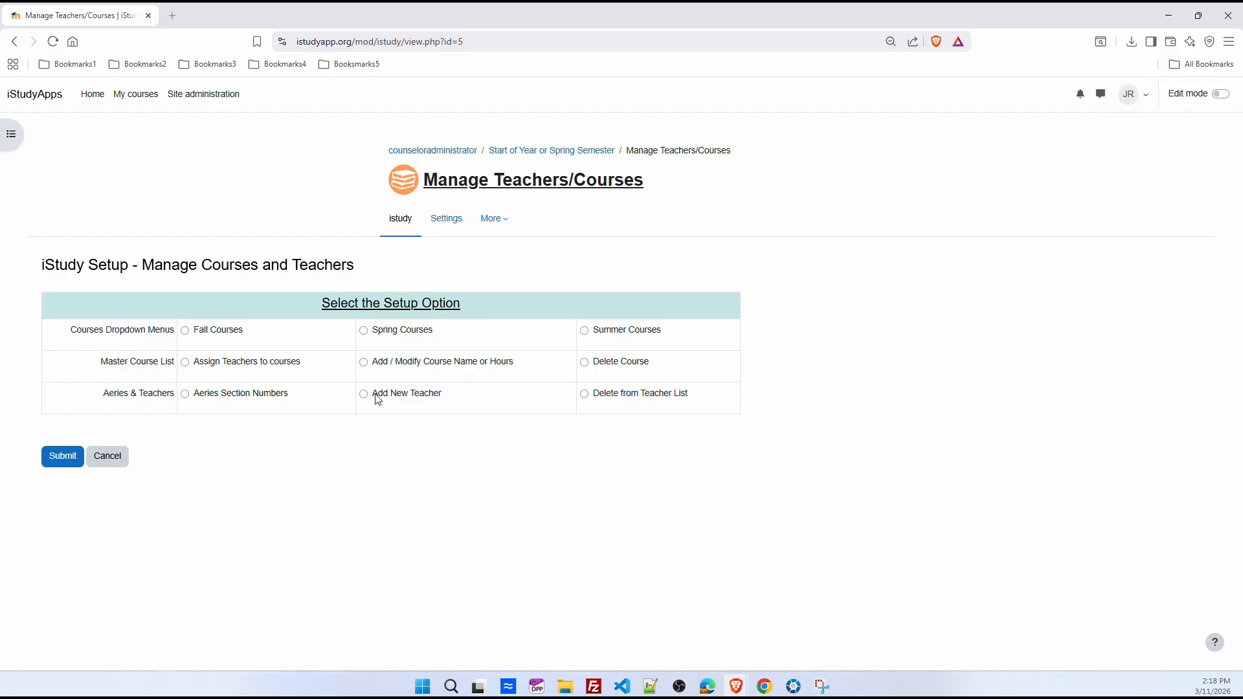
{"action": "left_click", "coordinate": [364, 395]}
{"action": "left_click", "coordinate": [53, 460]}
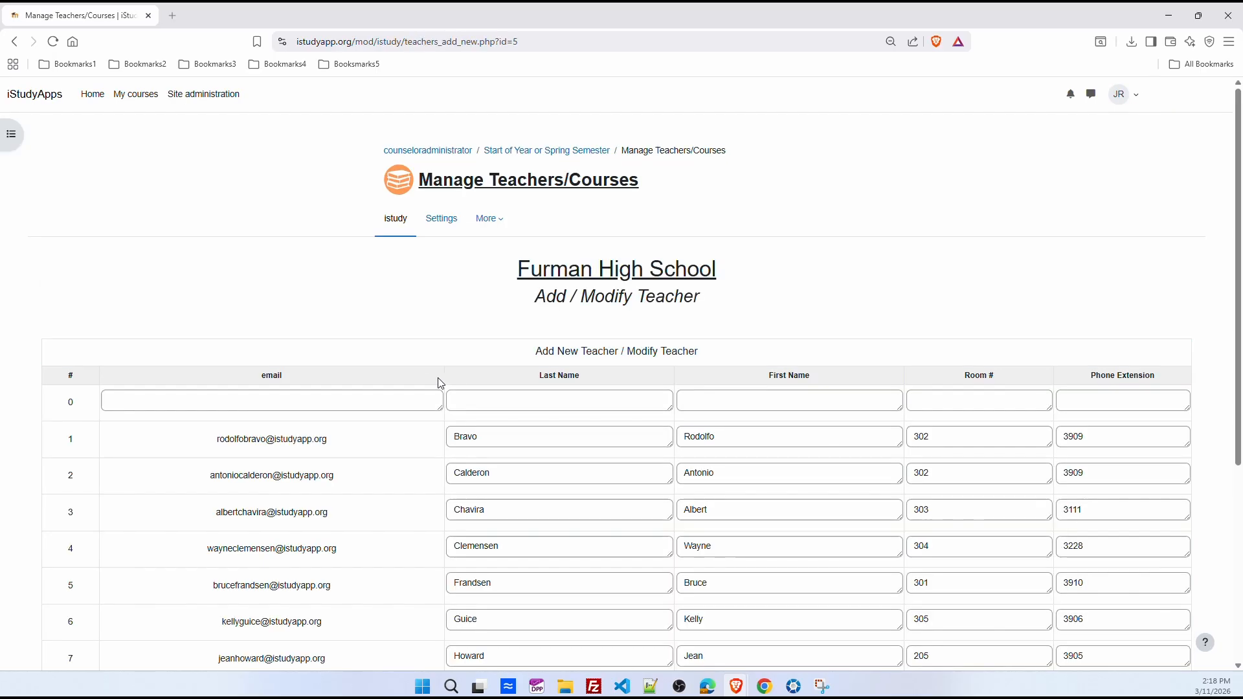
{"action": "left_click", "coordinate": [395, 230]}
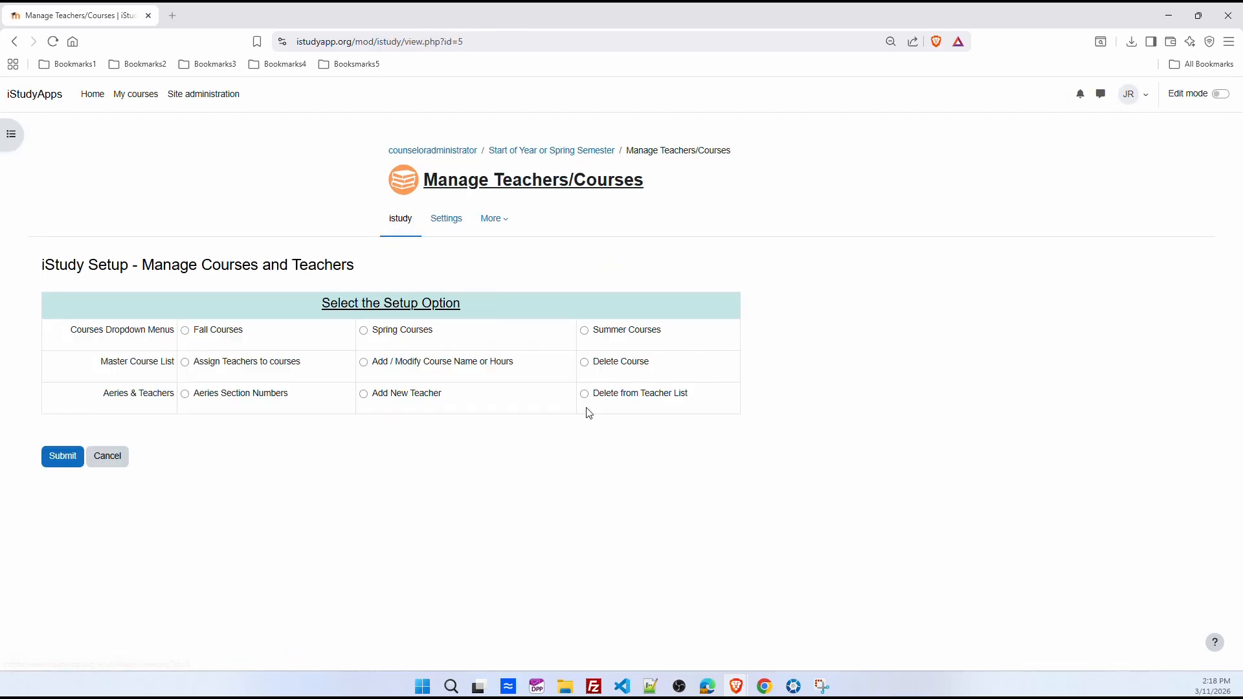
View the Delete from Teacher List page and return to the setup options without deleting a teacher.
{"action": "left_click", "coordinate": [585, 394]}
{"action": "left_click", "coordinate": [57, 457]}
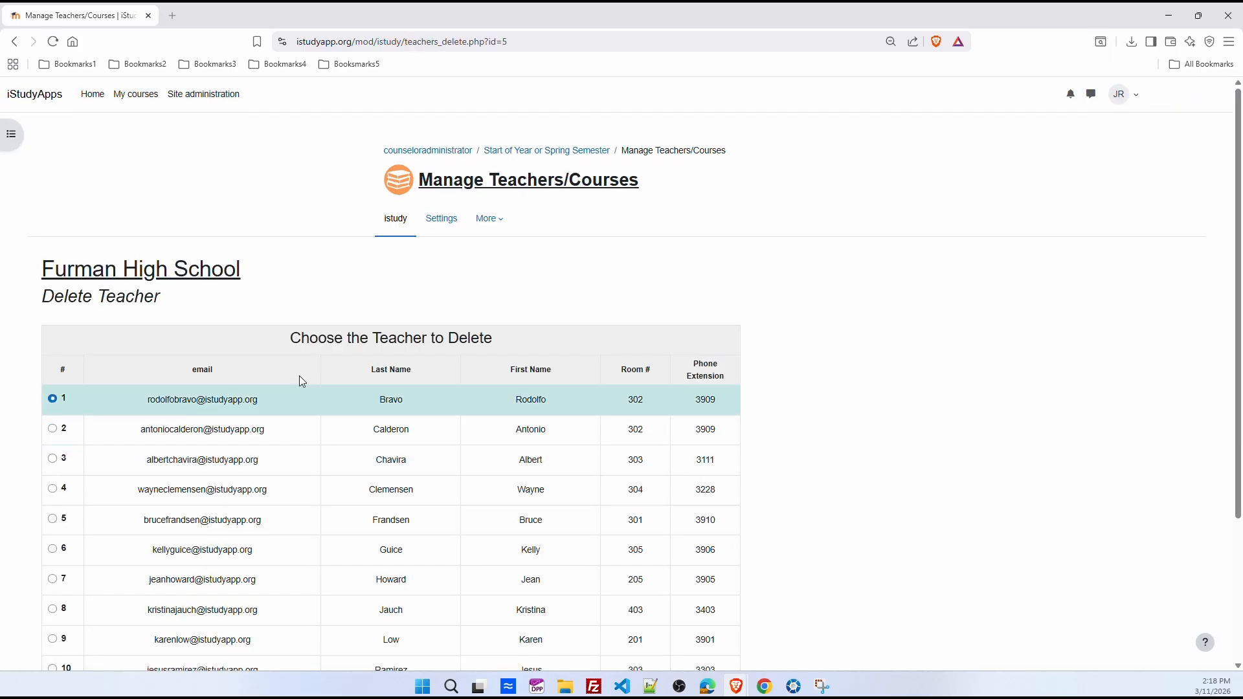
{"action": "left_click", "coordinate": [397, 223]}
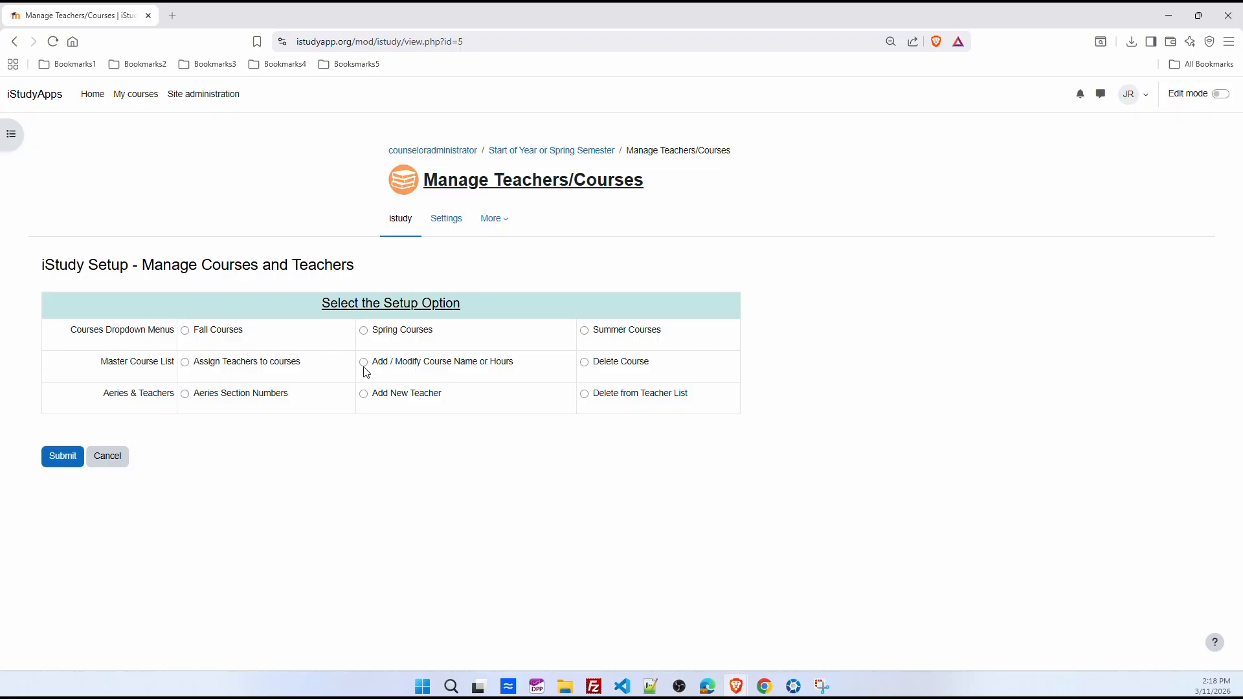
Submit the Fall Courses dropdown setup, choose the eighth listed teacher, and open that teacher's fall course schedule.
{"action": "left_click", "coordinate": [186, 331]}
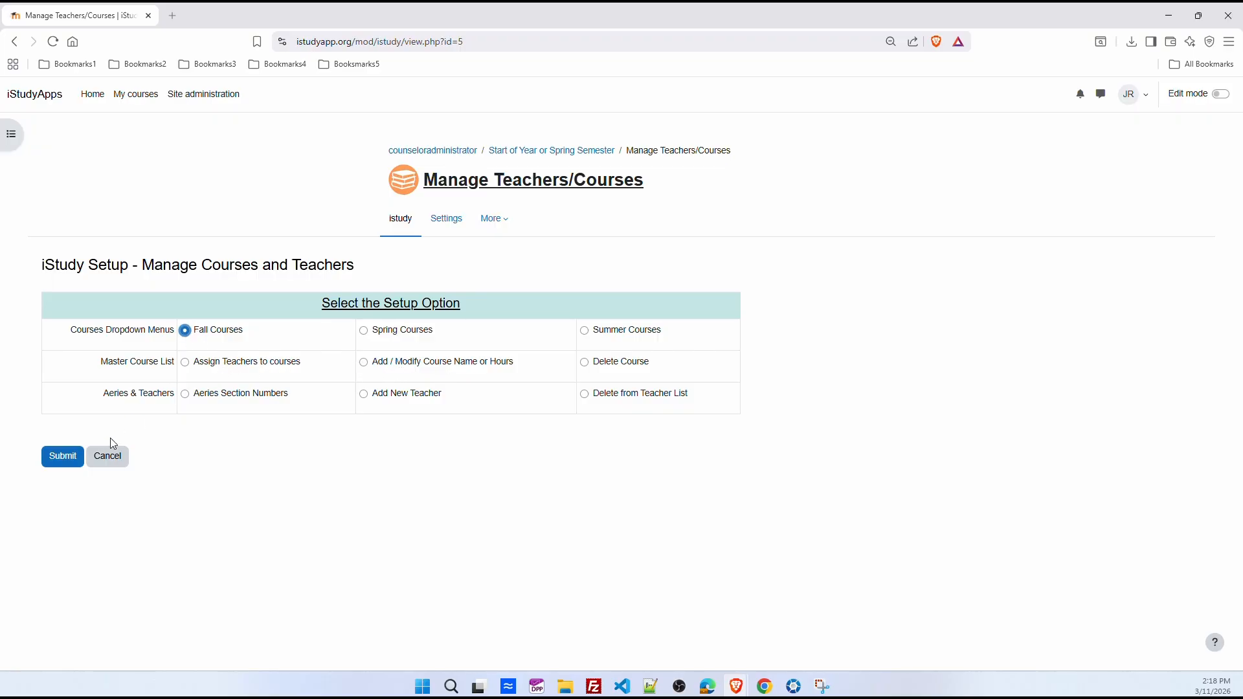
{"action": "left_click", "coordinate": [60, 457]}
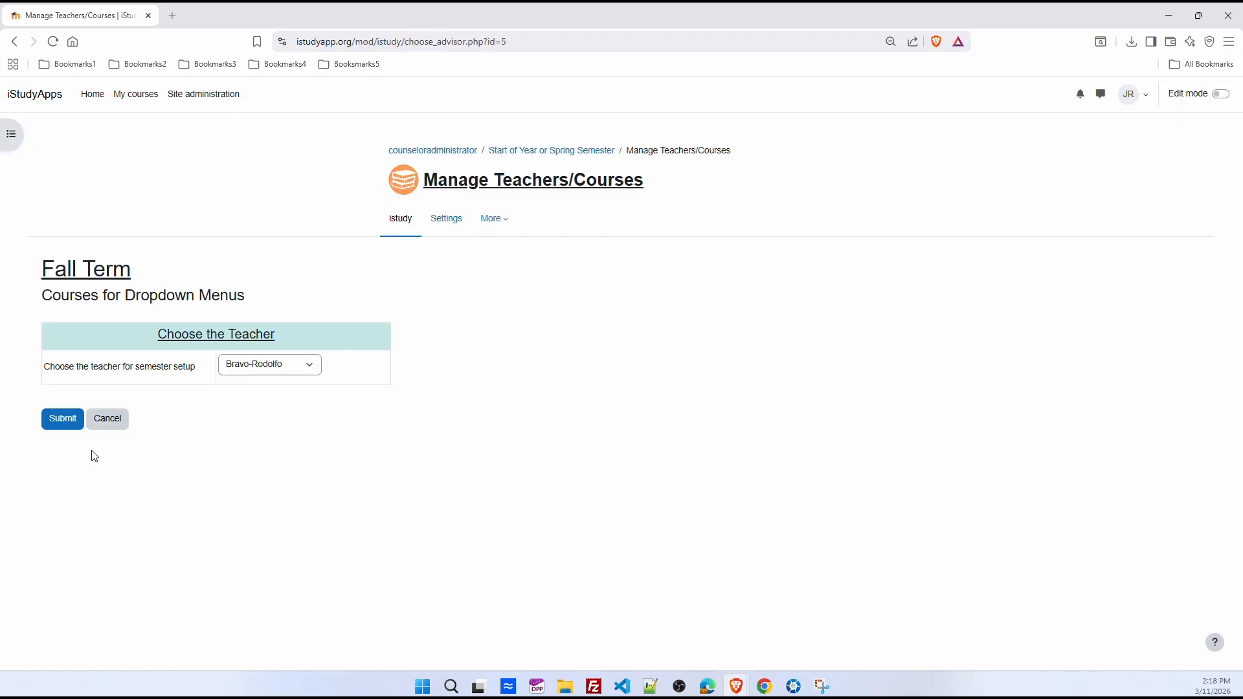
{"action": "left_click", "coordinate": [319, 368]}
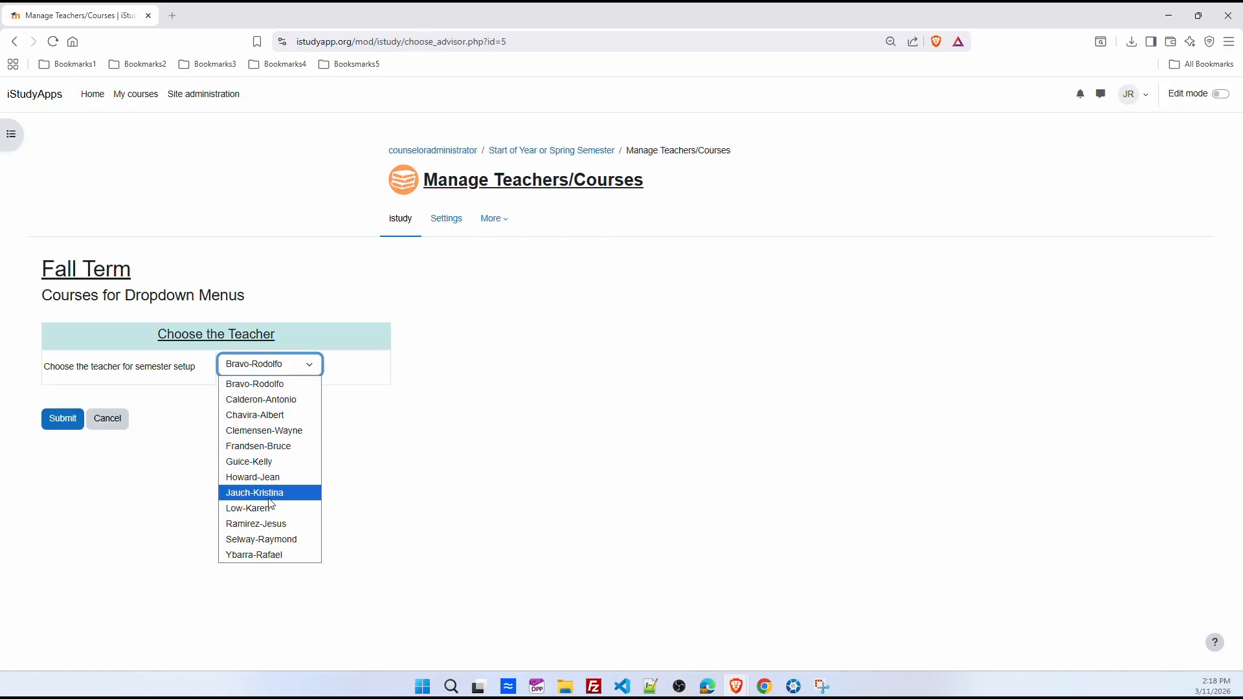
{"action": "left_click", "coordinate": [234, 493]}
{"action": "left_click", "coordinate": [60, 425]}
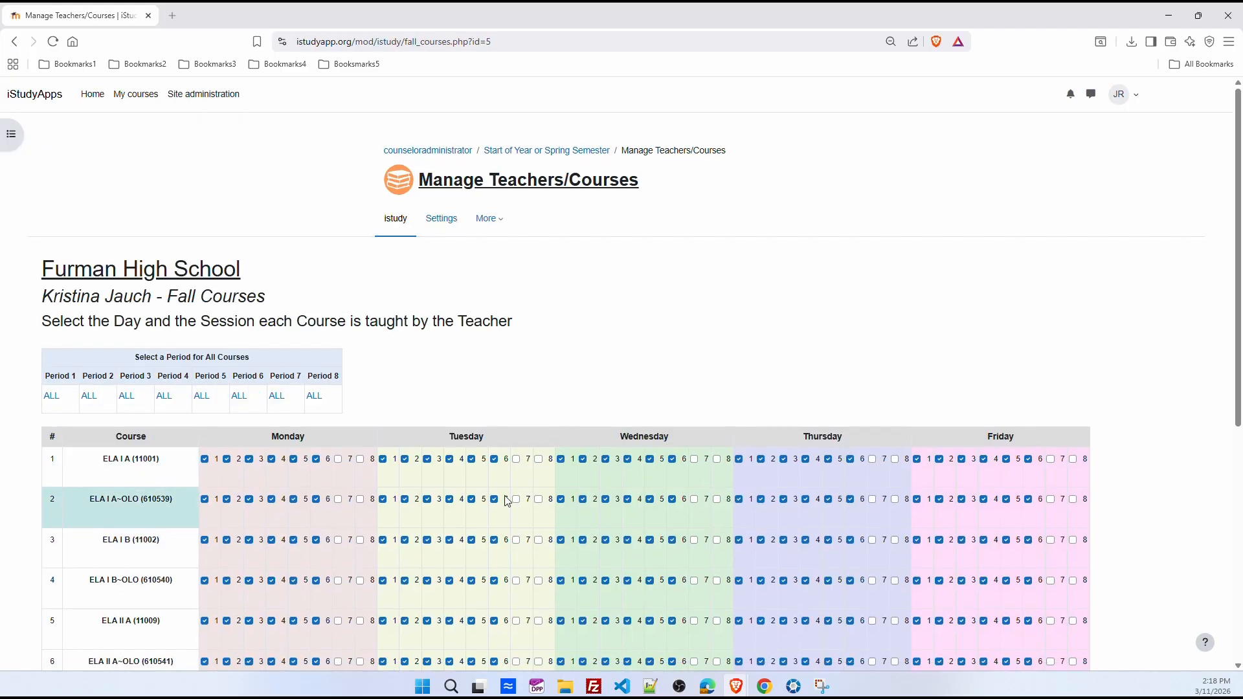
Save the teacher's fall course schedule and return to the course overview.
{"action": "scroll", "coordinate": [433, 374], "scroll_direction": "down", "scroll_amount": 5}
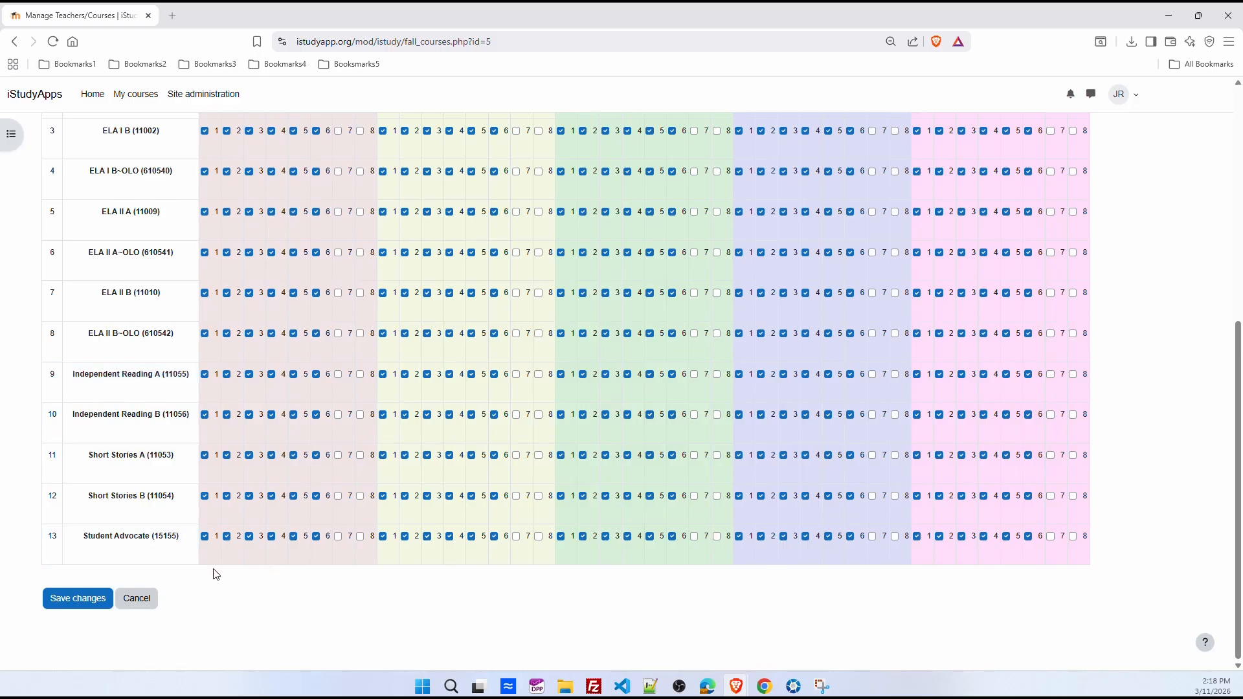
{"action": "left_click", "coordinate": [72, 596]}
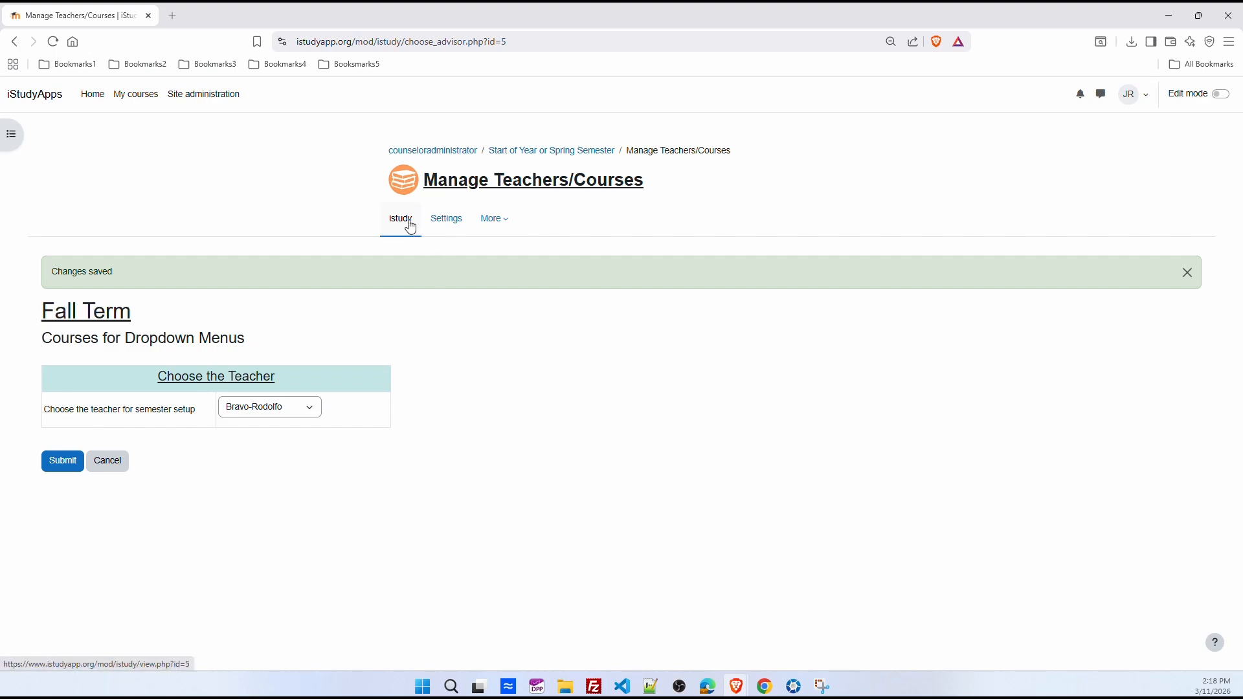
{"action": "left_click", "coordinate": [130, 99]}
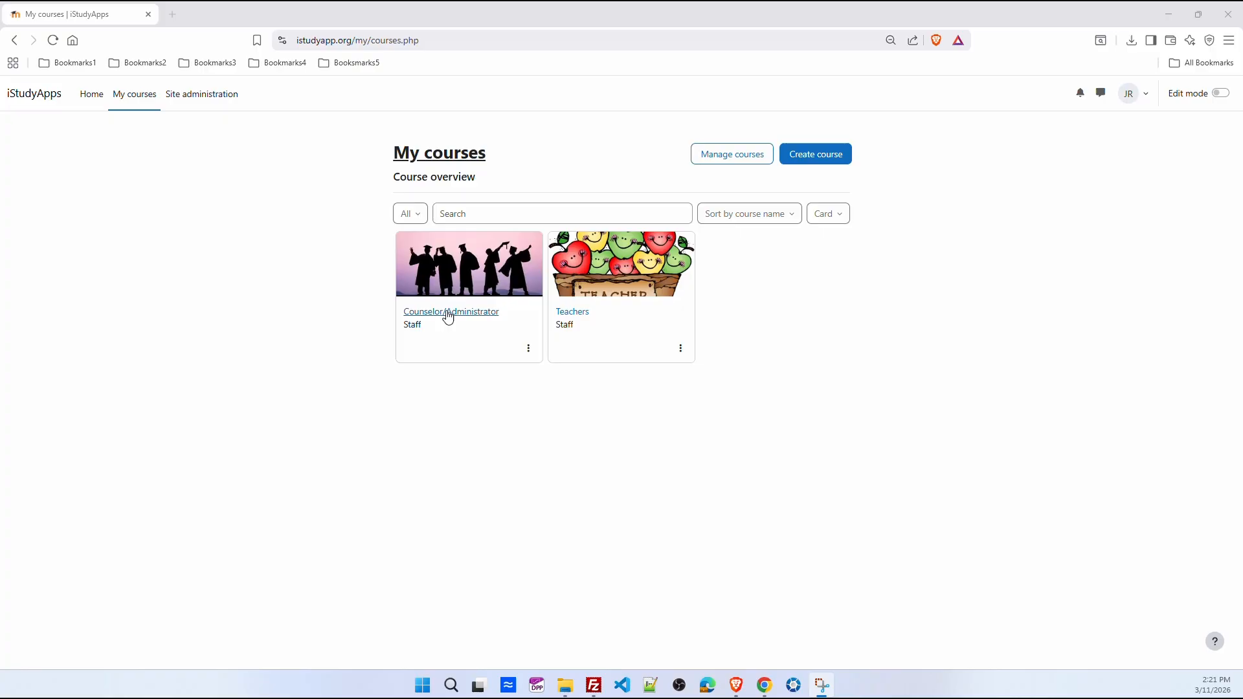
Set the School Term to Spring in the iStudy school settings of the Counselor/Administrator course and save the changes.
{"action": "left_click", "coordinate": [449, 315]}
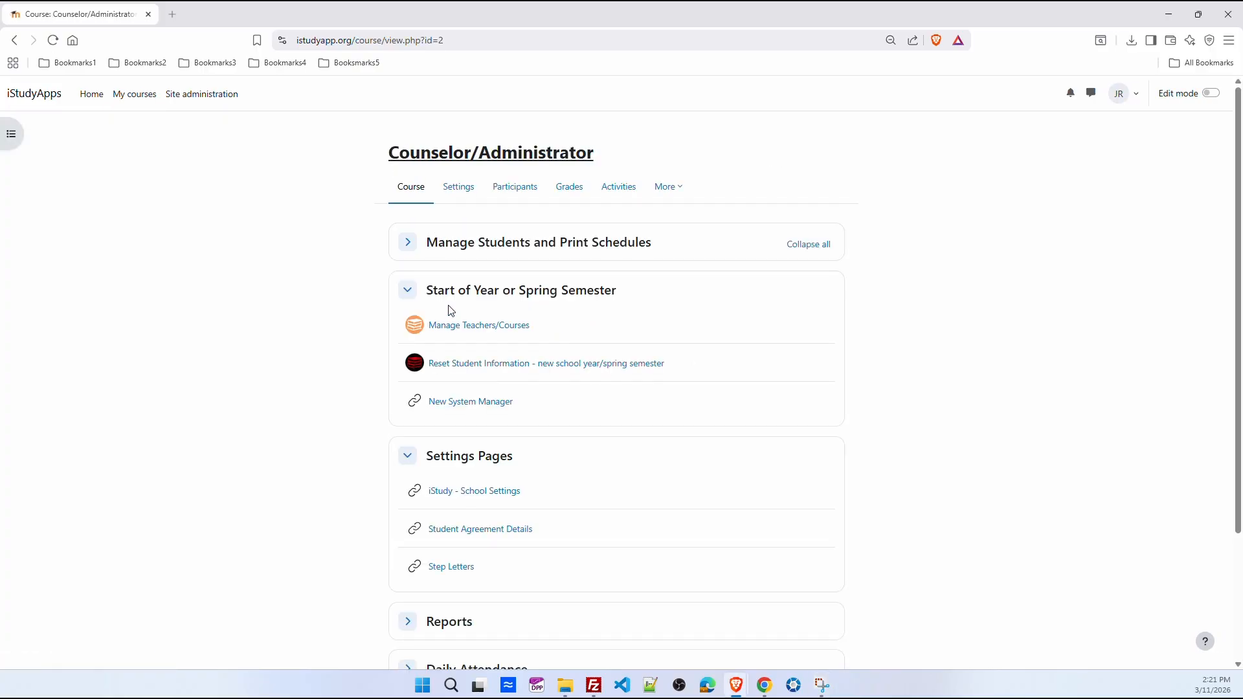
{"action": "left_click", "coordinate": [407, 290]}
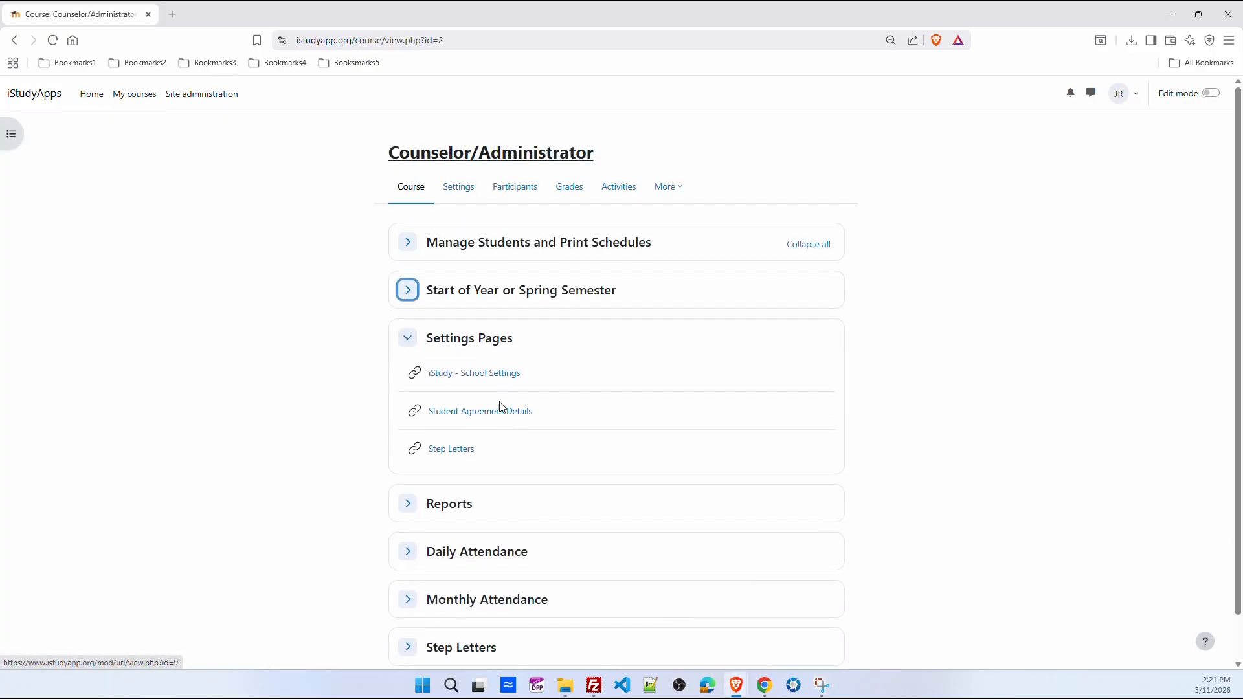
{"action": "left_click", "coordinate": [484, 375]}
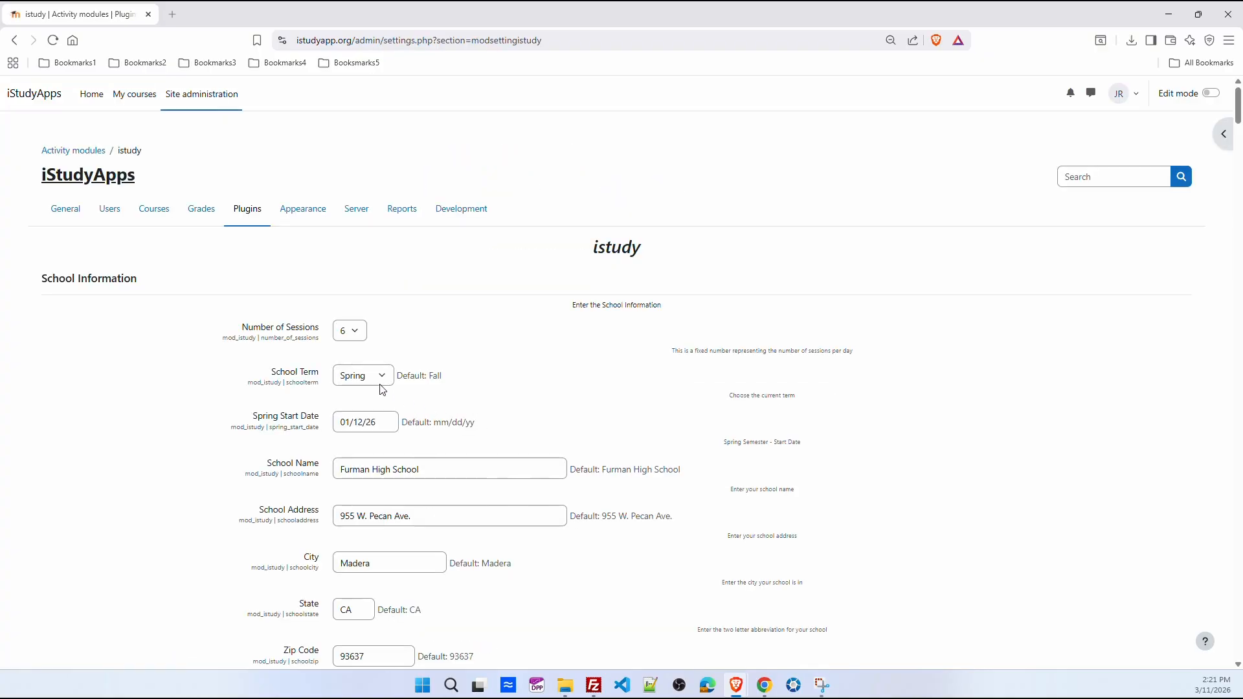
{"action": "left_click", "coordinate": [382, 387]}
{"action": "left_click", "coordinate": [363, 394]}
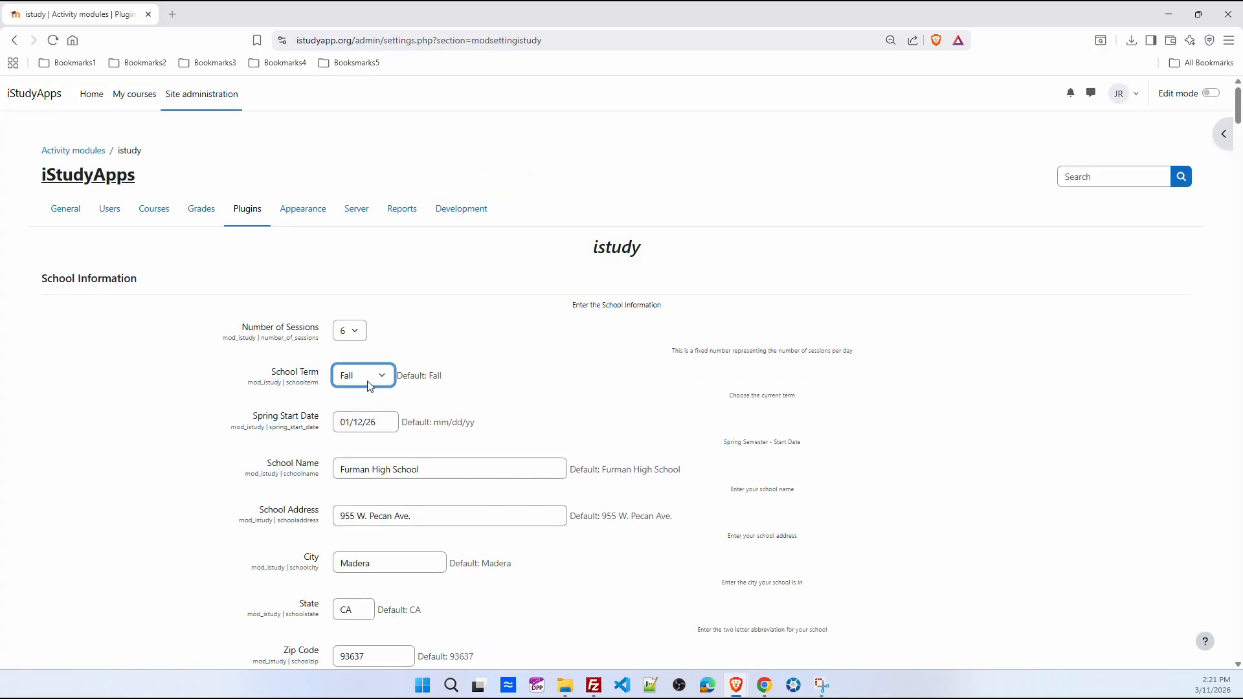
{"action": "left_click", "coordinate": [383, 382]}
{"action": "left_click", "coordinate": [367, 411]}
{"action": "scroll", "coordinate": [966, 438], "scroll_direction": "down", "scroll_amount": 20}
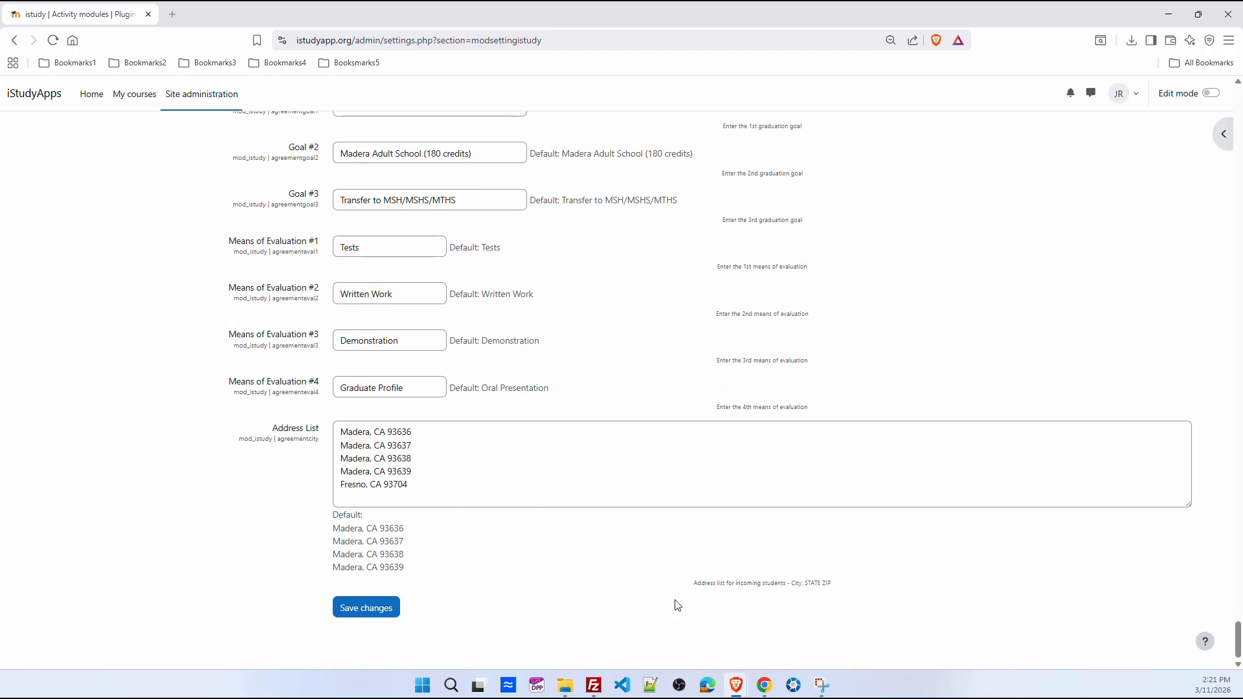
{"action": "left_click", "coordinate": [346, 614]}
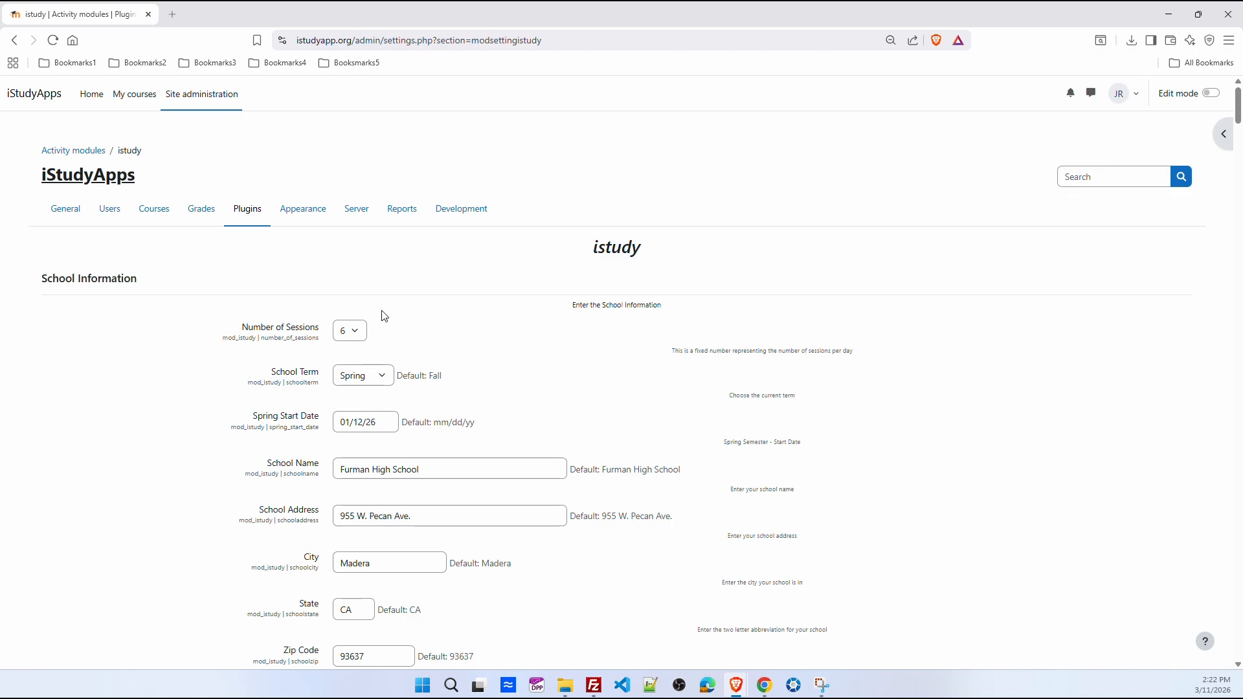
Open the Reset Student Information page for a new school year or spring semester in the Counselor/Administrator course.
{"action": "left_click", "coordinate": [130, 98]}
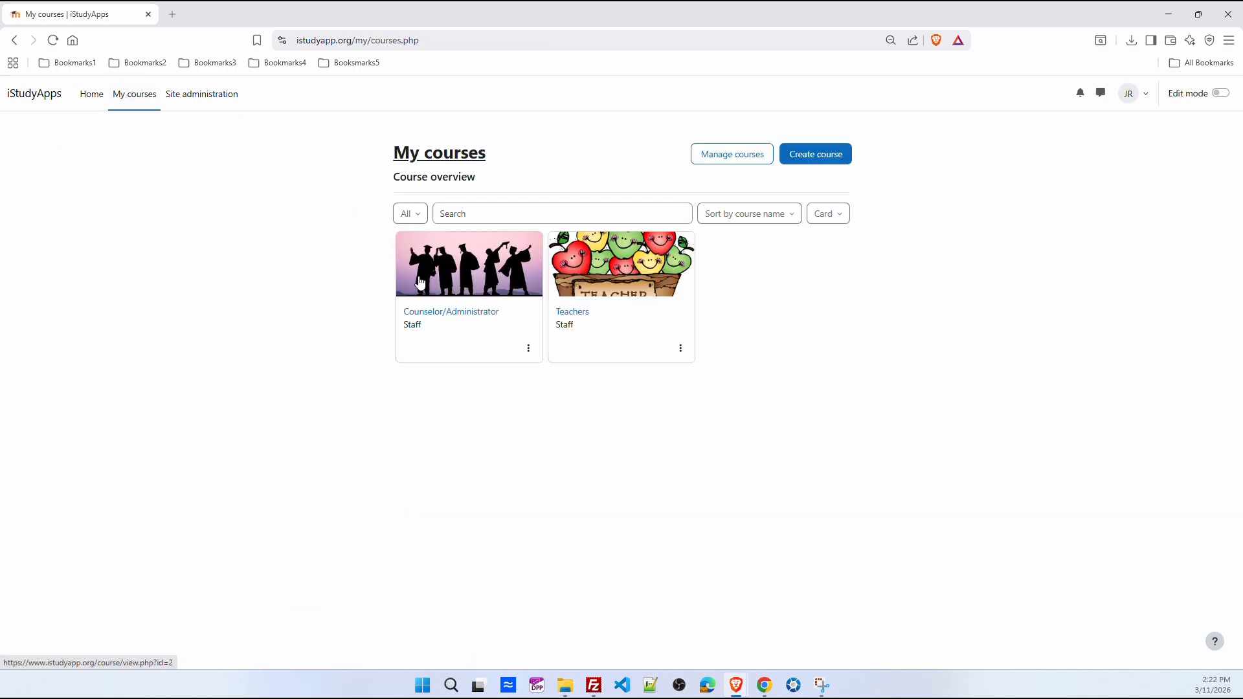
{"action": "left_click", "coordinate": [445, 314]}
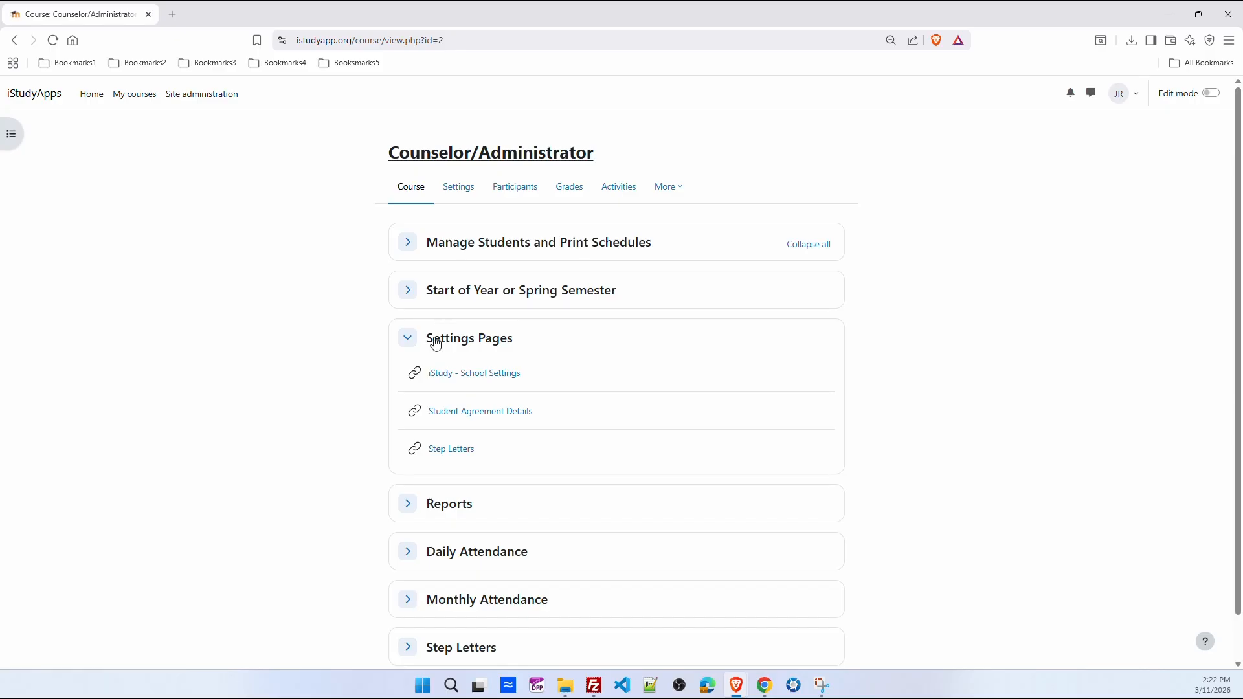
{"action": "left_click", "coordinate": [407, 338]}
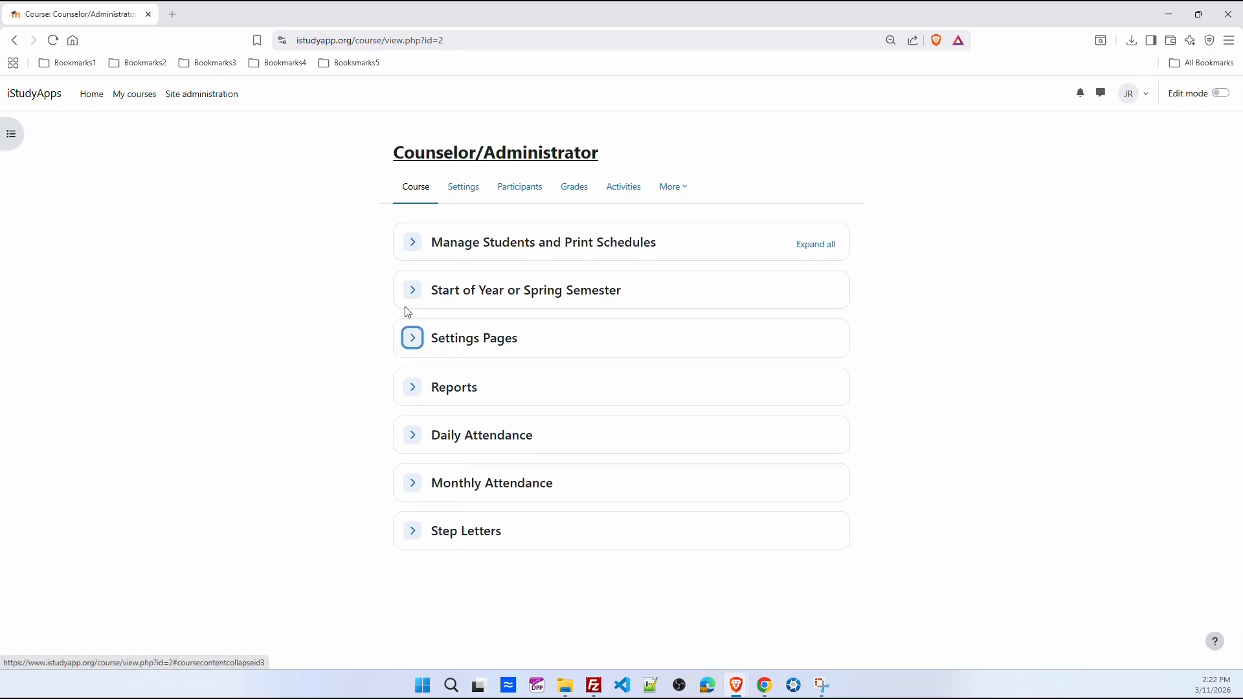
{"action": "left_click", "coordinate": [408, 291]}
{"action": "left_click", "coordinate": [488, 368]}
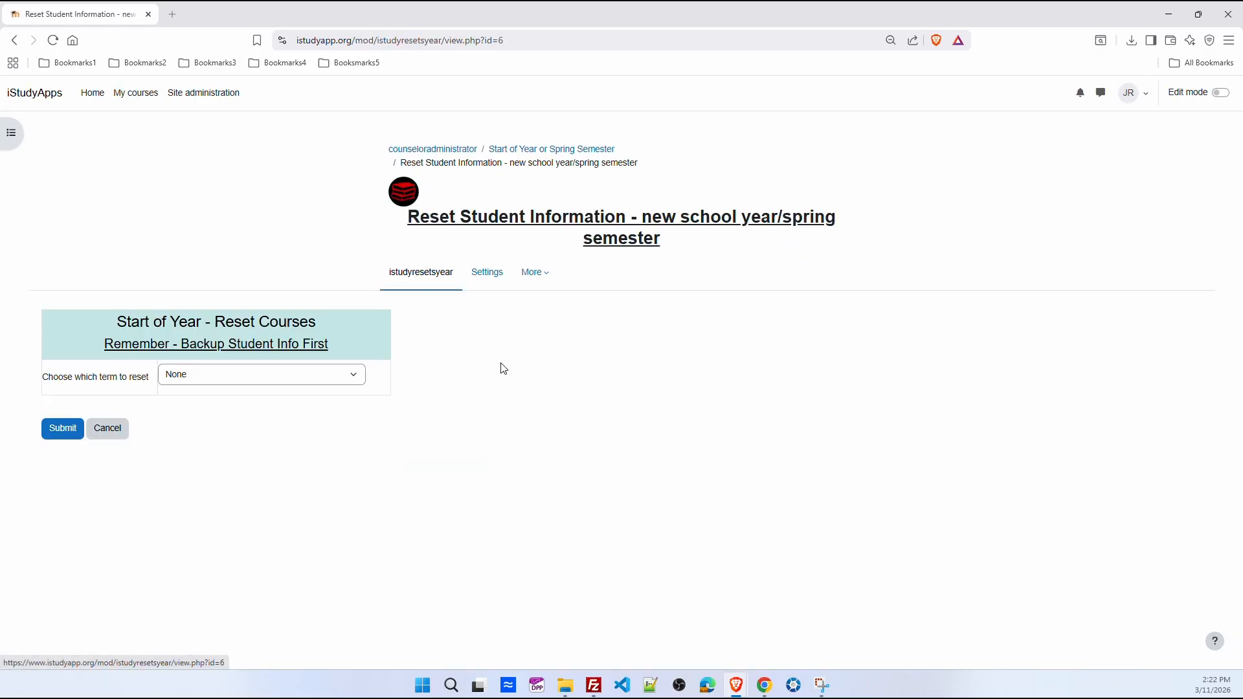
Submit the option to transfer Fall courses and credits to Spring, and enter TRANSFER as the confirmation text.
{"action": "left_click", "coordinate": [264, 377]}
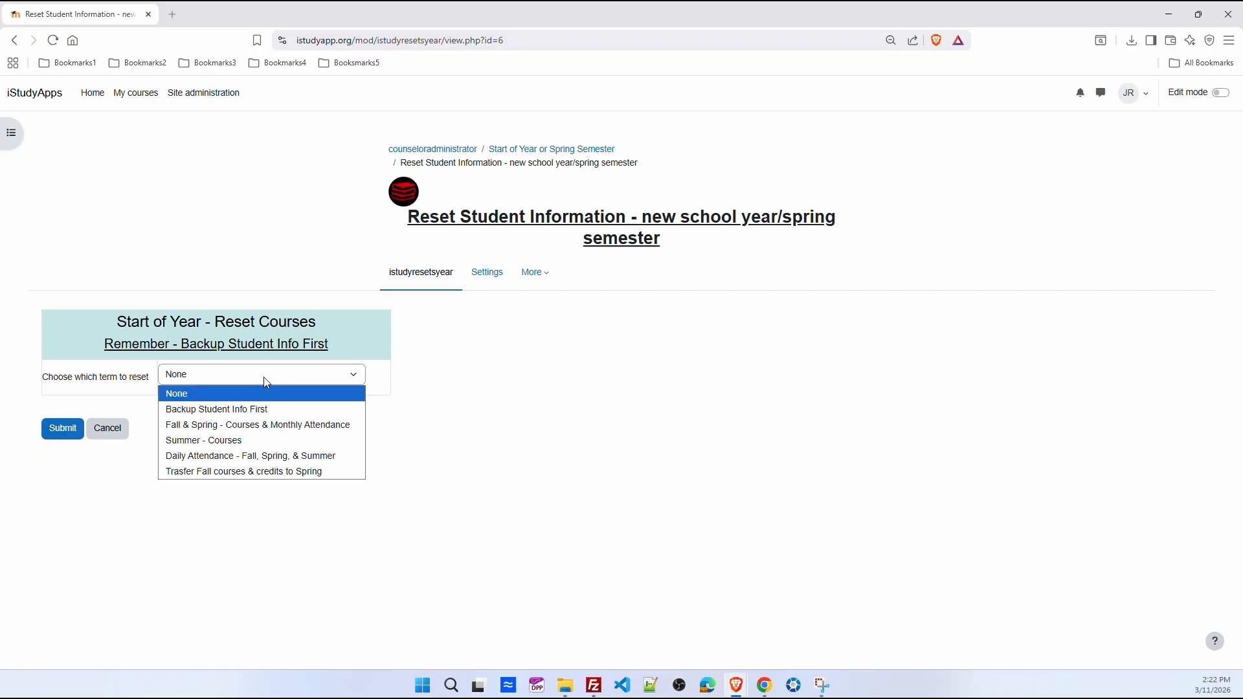
{"action": "left_click", "coordinate": [252, 472]}
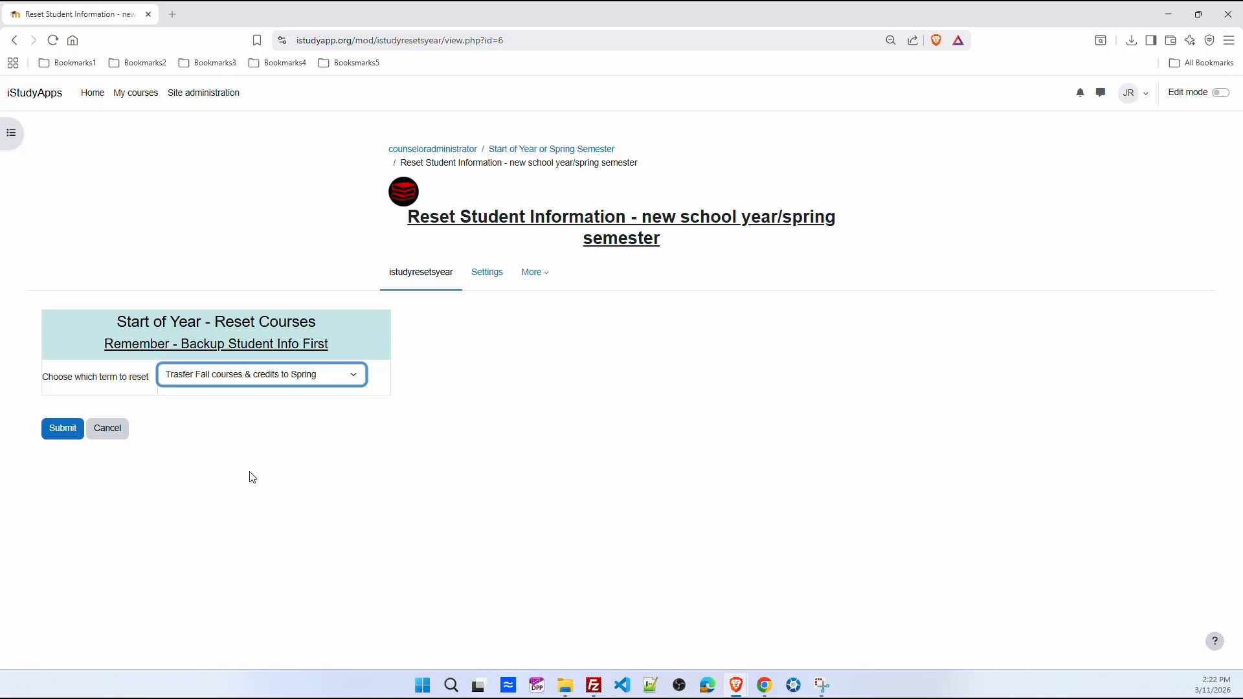
{"action": "left_click", "coordinate": [62, 429]}
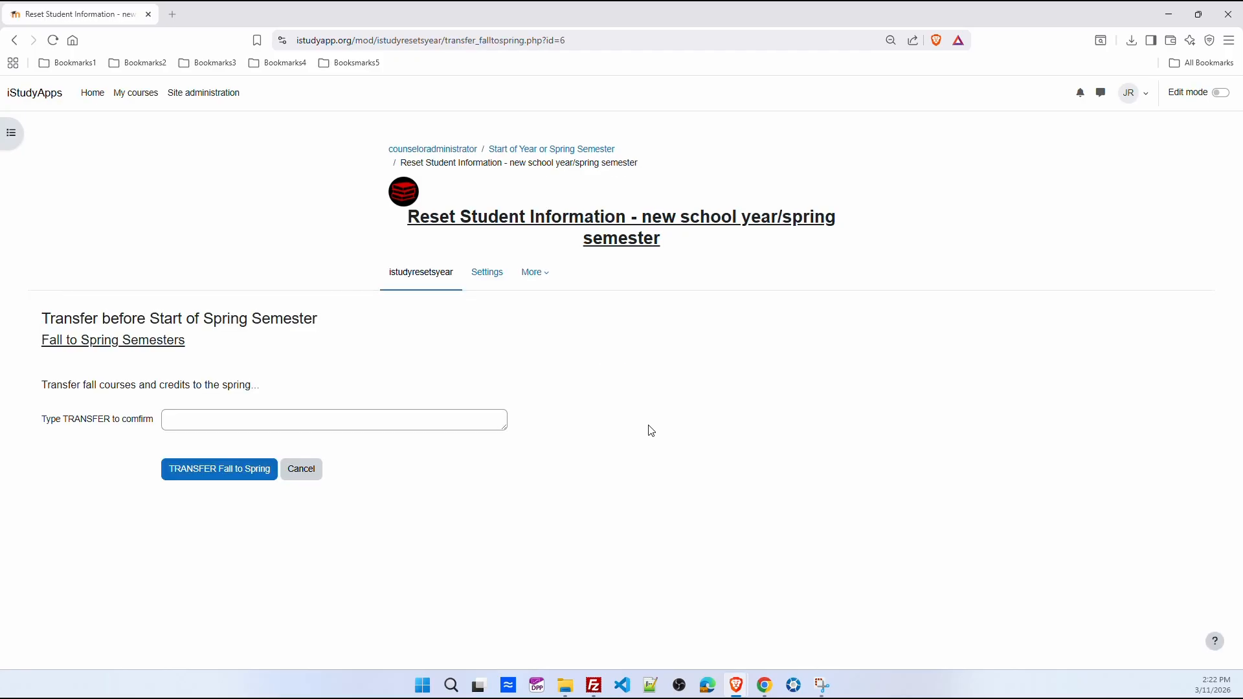
{"action": "left_click", "coordinate": [309, 414]}
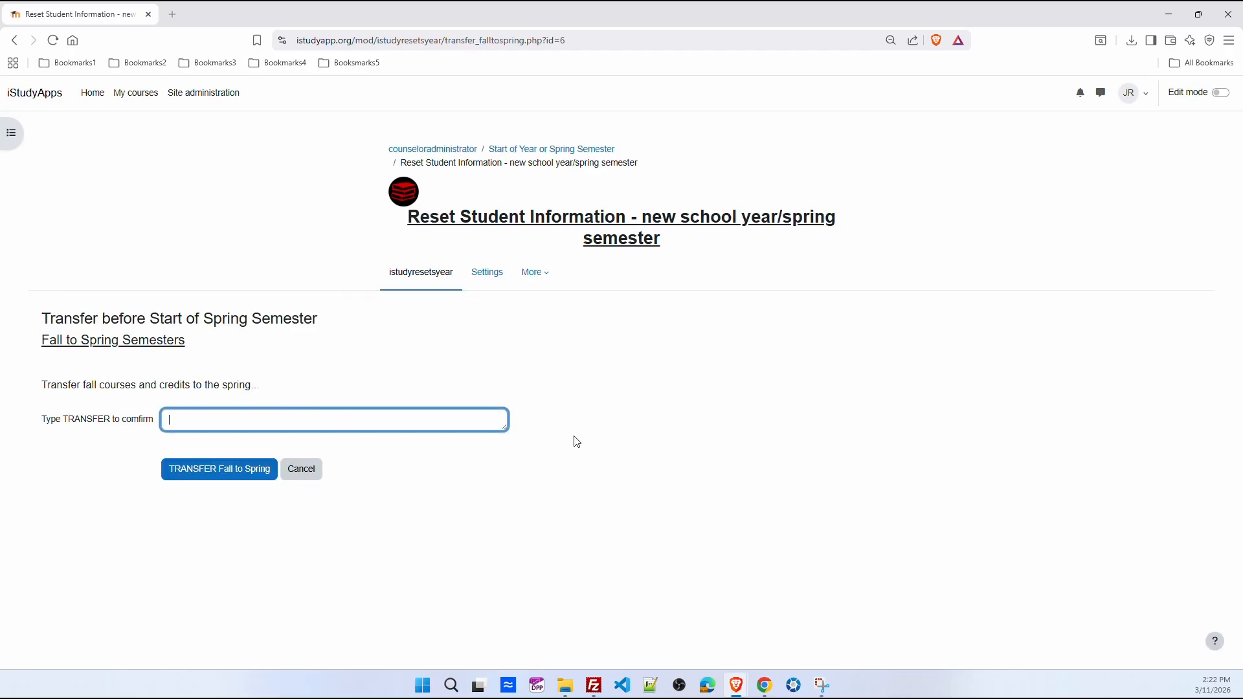
{"action": "type", "text": "TRANSFER"}
Leave the Fall to Spring transfer page without running the transfer, discarding the entry, and return to the course overview.
{"action": "left_click", "coordinate": [416, 275]}
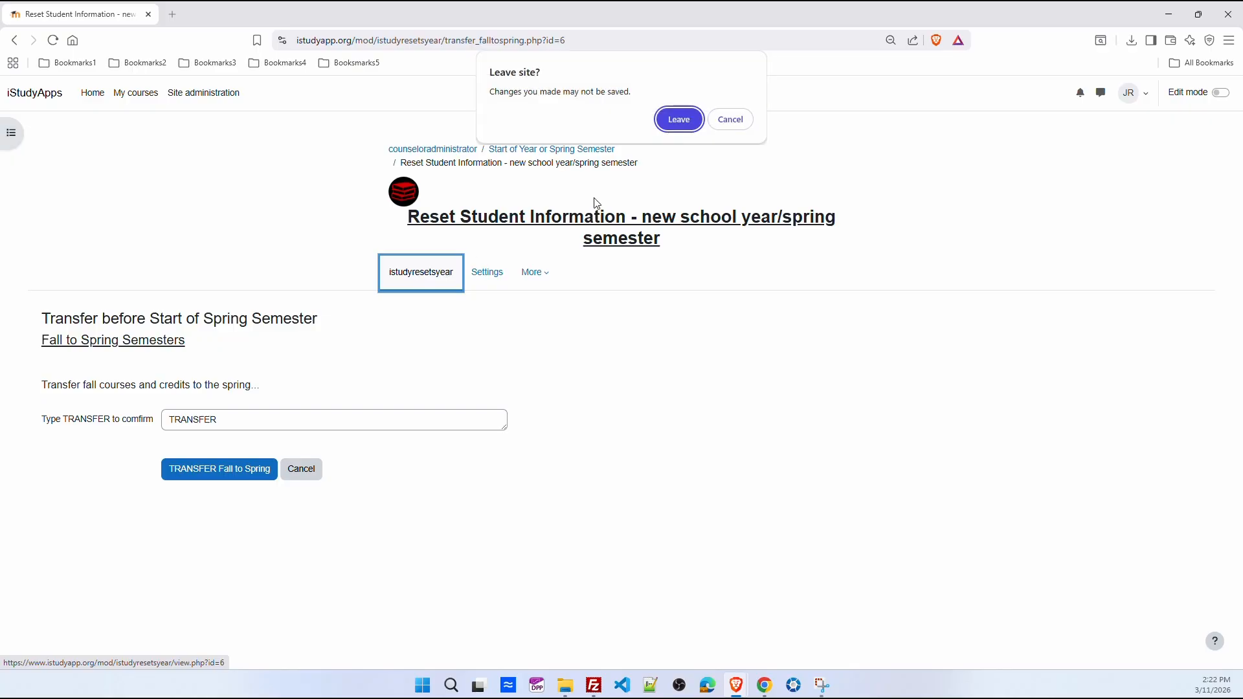
{"action": "left_click", "coordinate": [677, 121]}
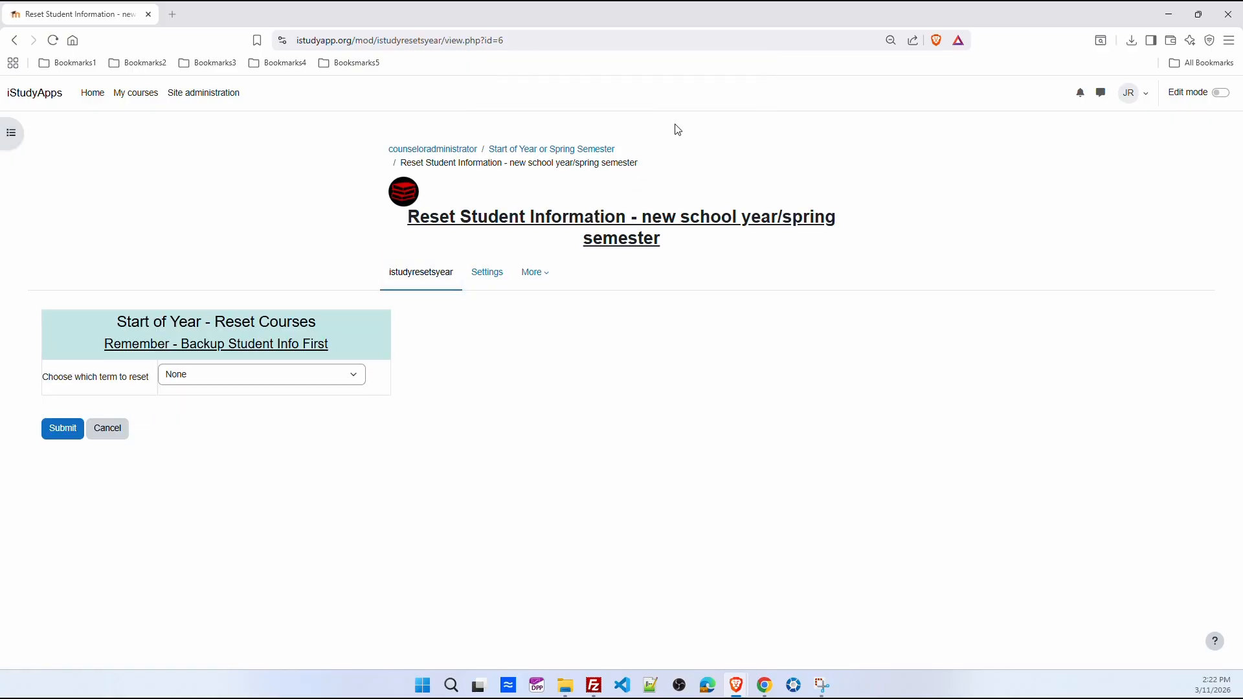
{"action": "left_click", "coordinate": [135, 97]}
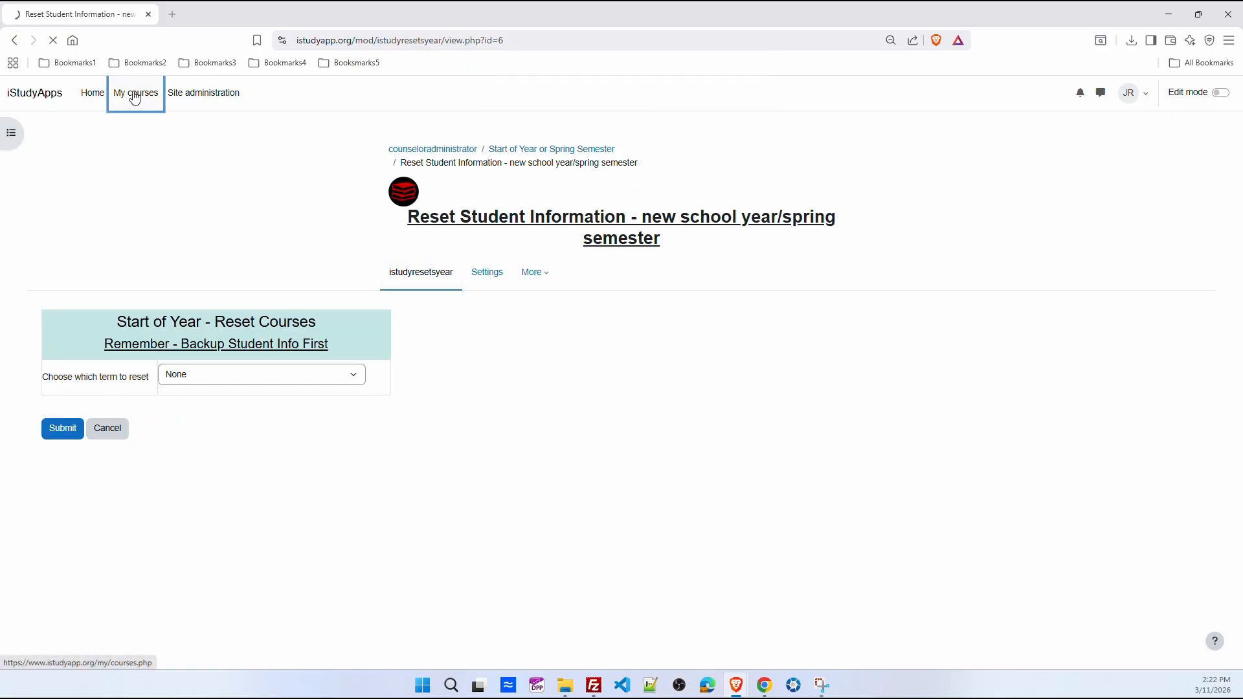